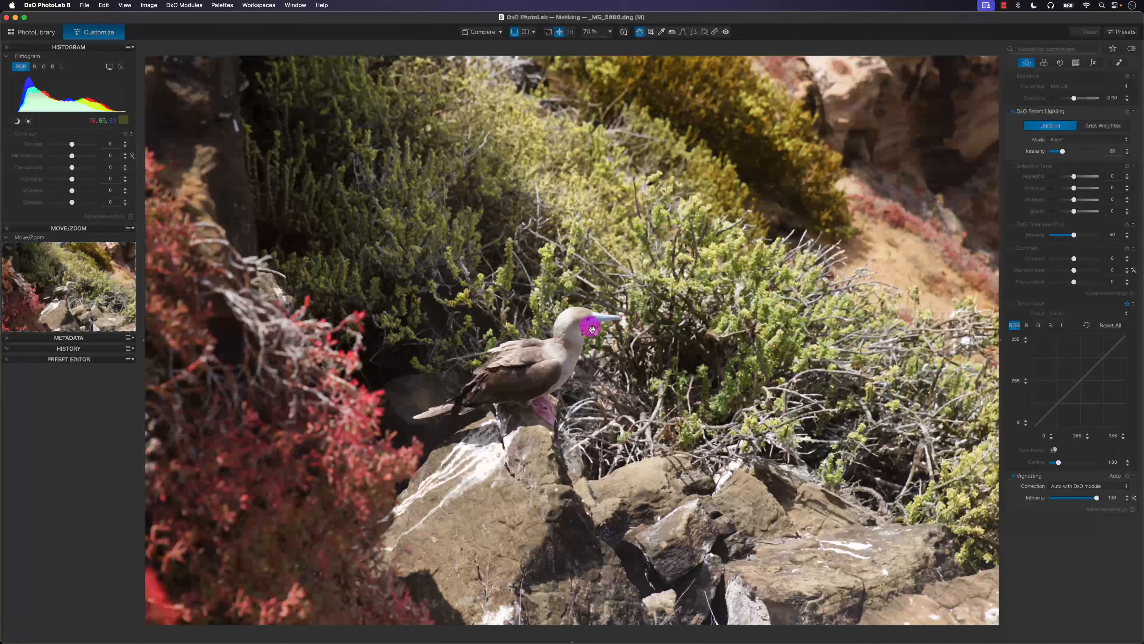
Tone down the whole photo by setting the global Selective Tone Highlights to -47 and Midtones to -40
scroll(585, 331, up, 5)
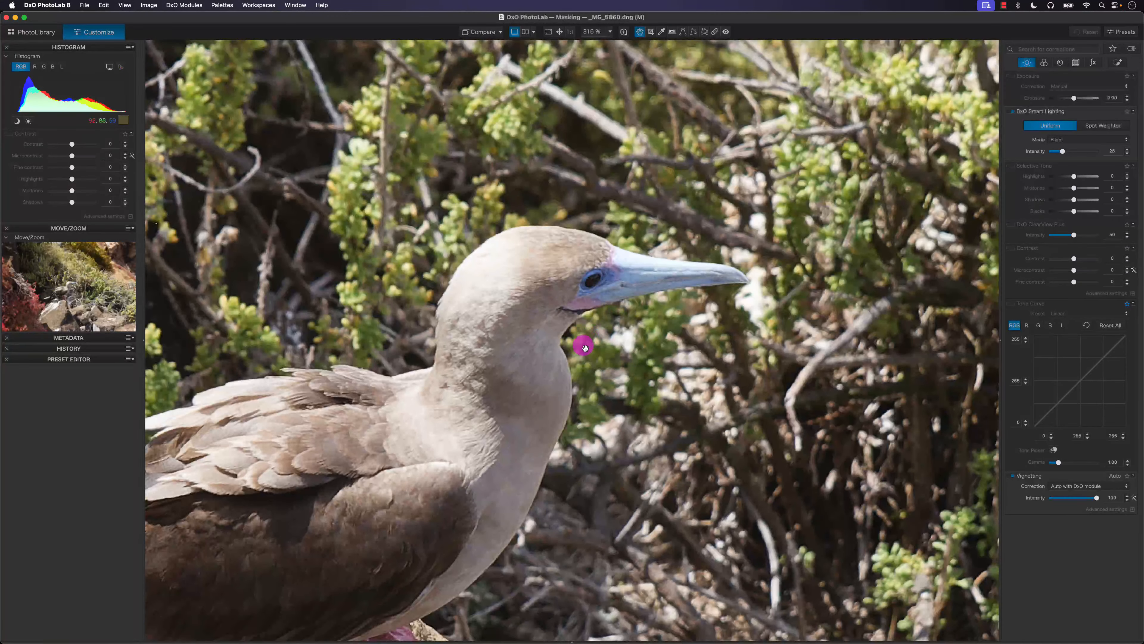
click(571, 32)
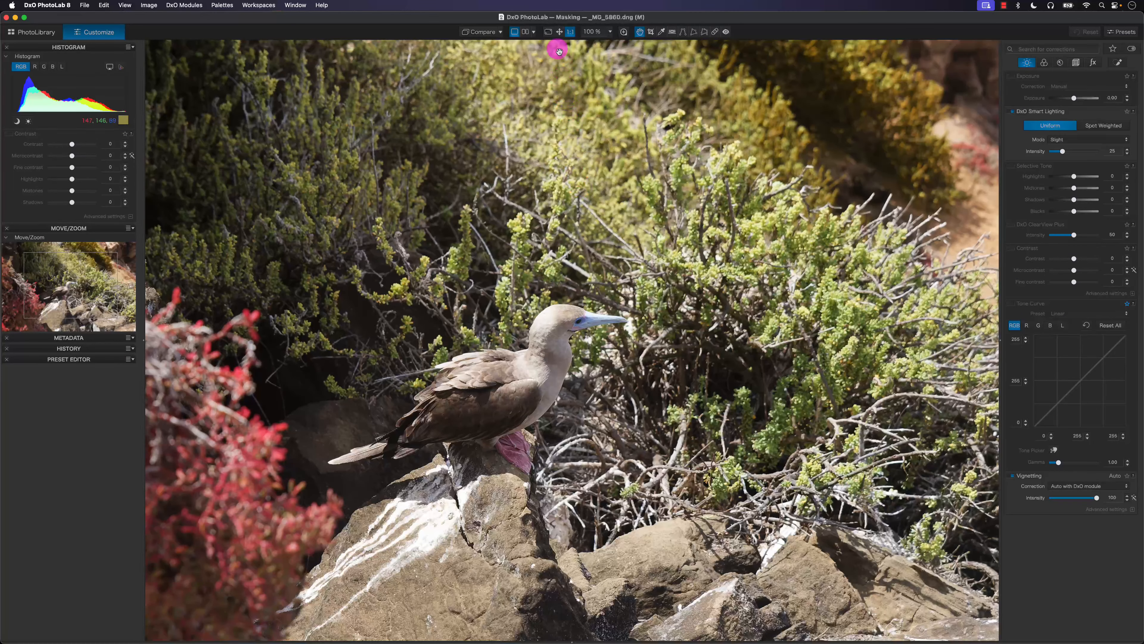
click(560, 32)
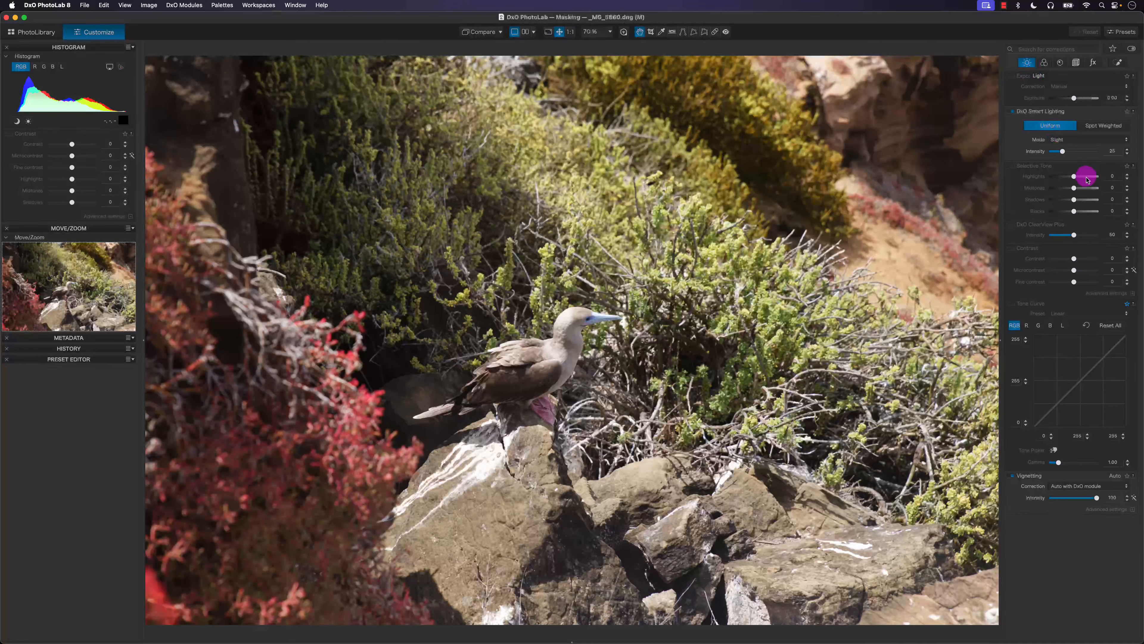
drag(1075, 179, 1042, 175)
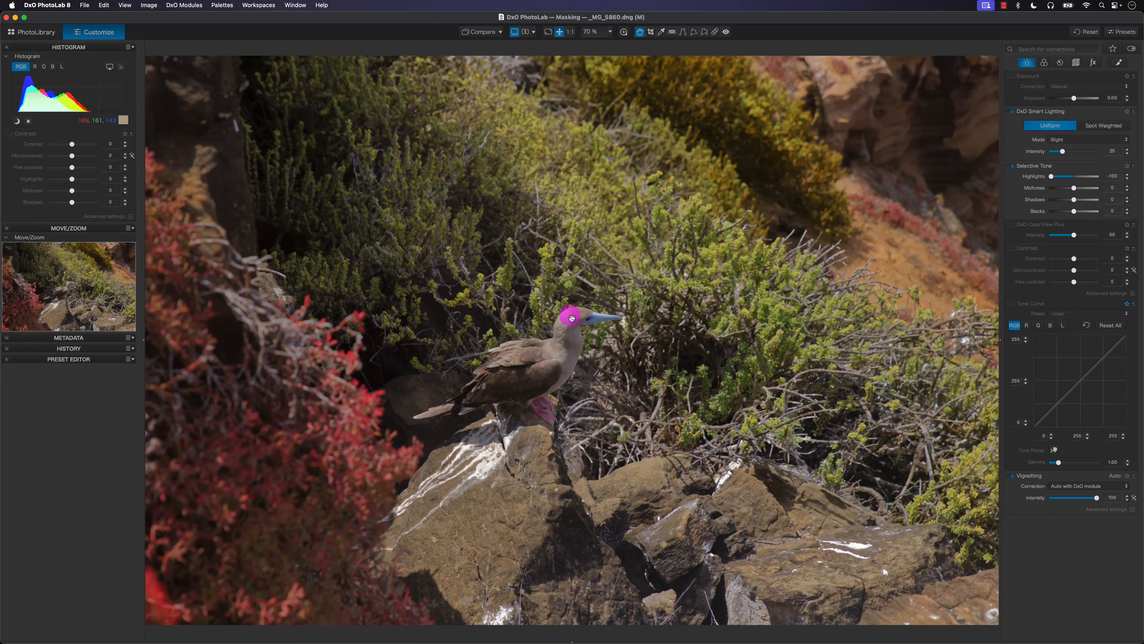
scroll(573, 321, up, 4)
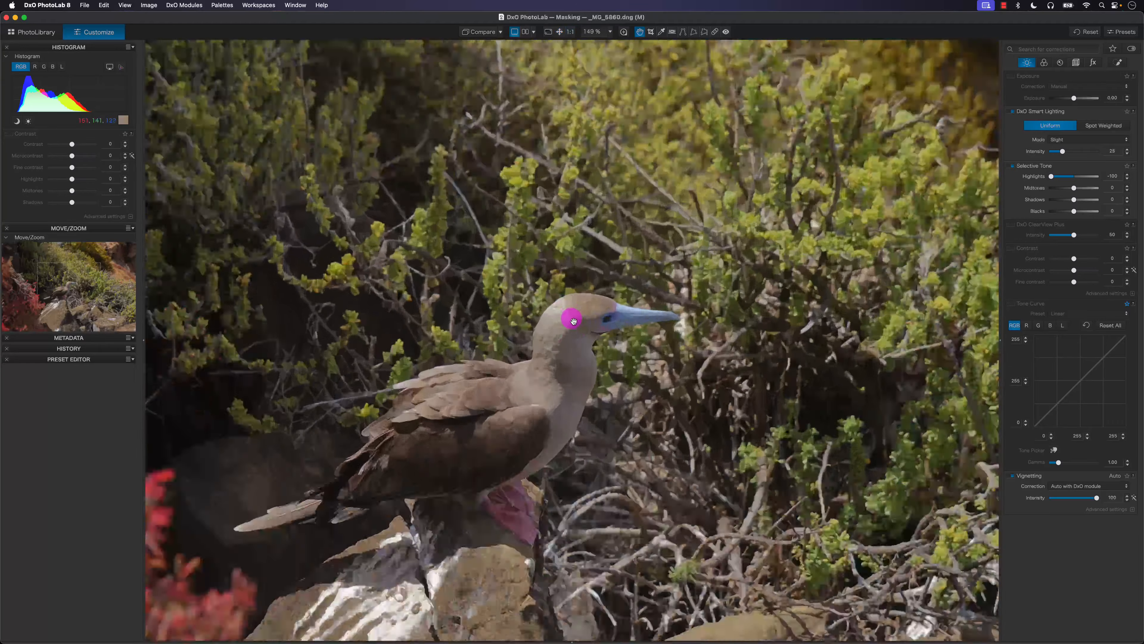
scroll(560, 329, up, 2)
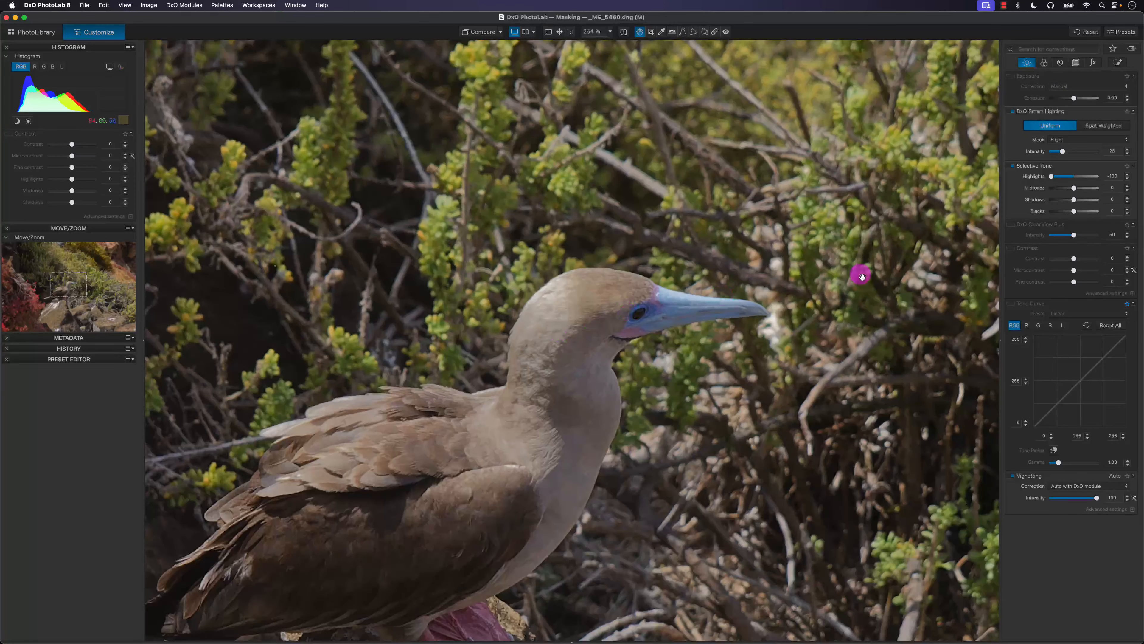
mouse_move(1052, 179)
mouse_down()
mouse_move(1067, 179)
mouse_move(1065, 189)
mouse_move(1055, 178)
mouse_up()
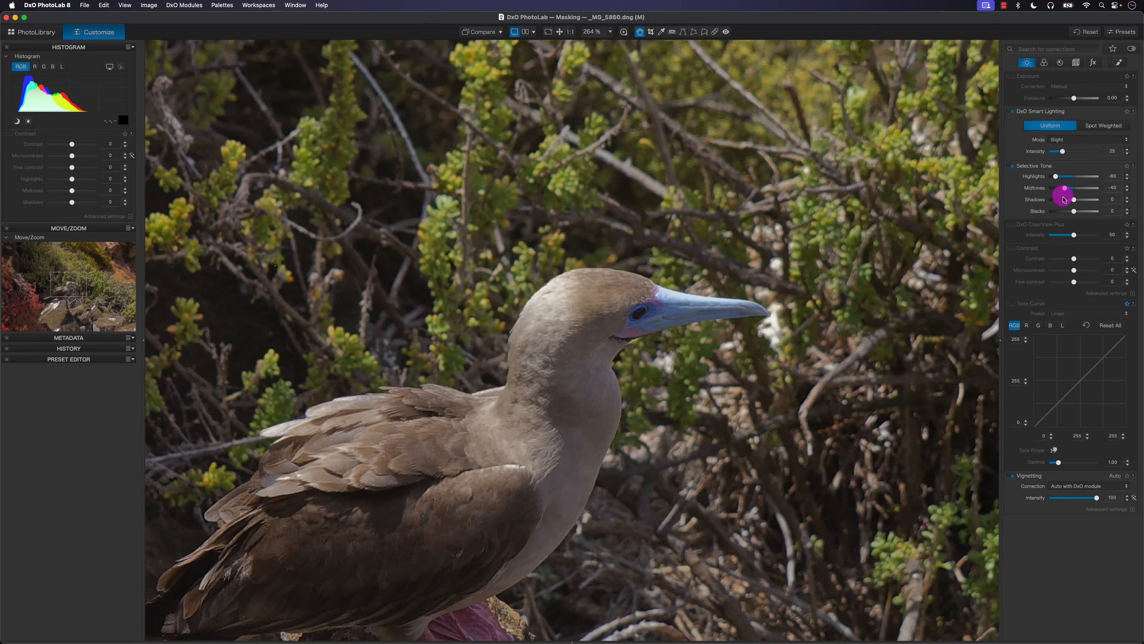
click(631, 225)
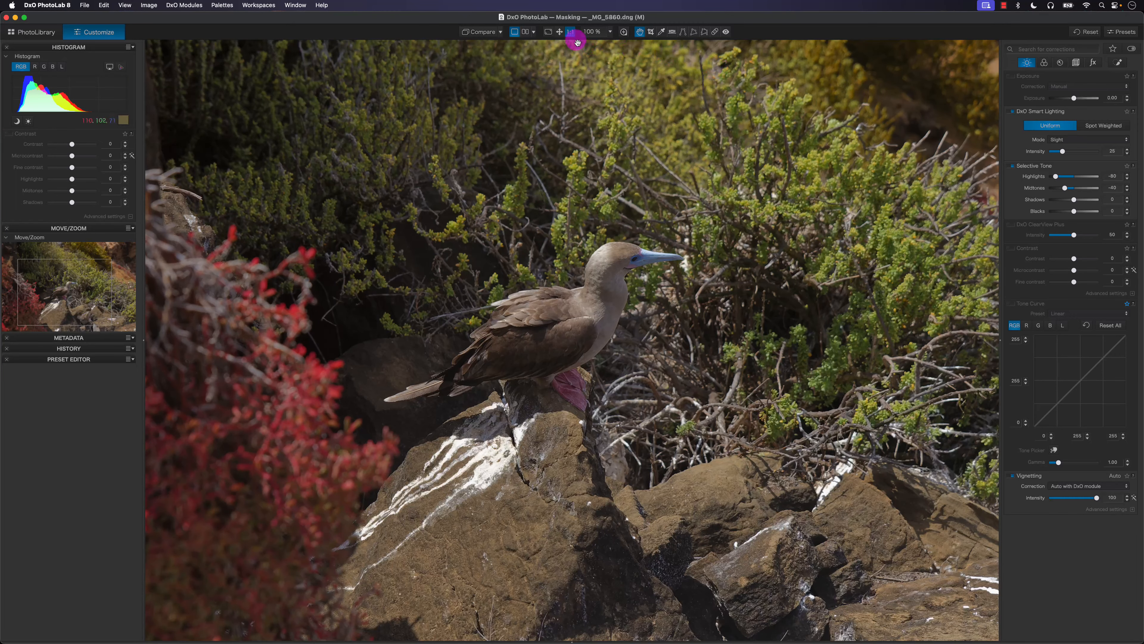
click(559, 31)
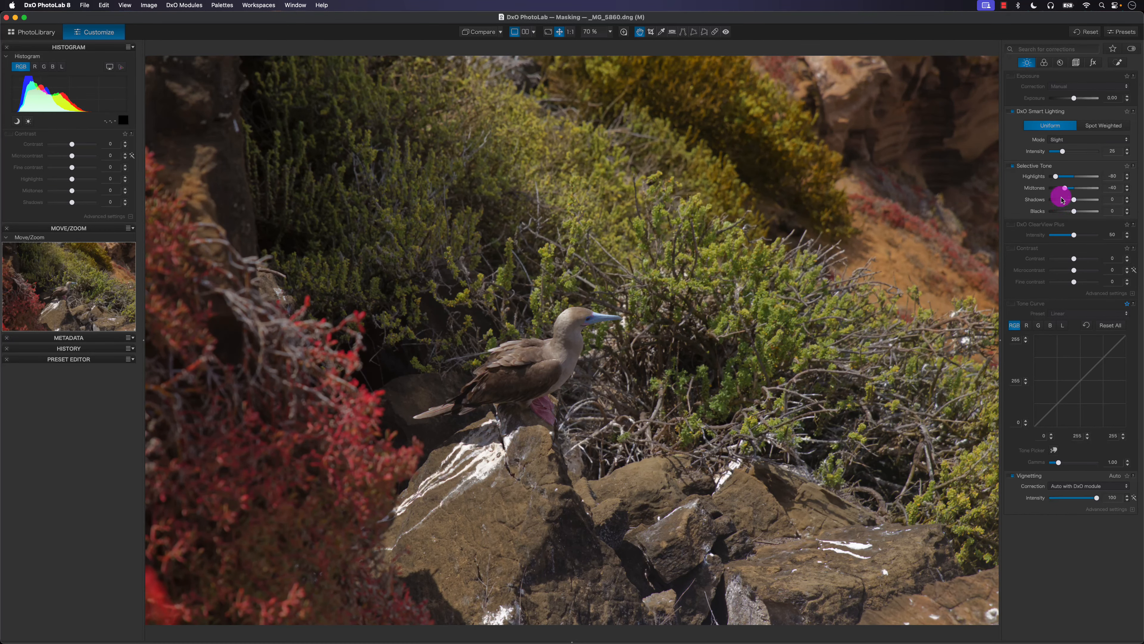
drag(1057, 178, 1066, 180)
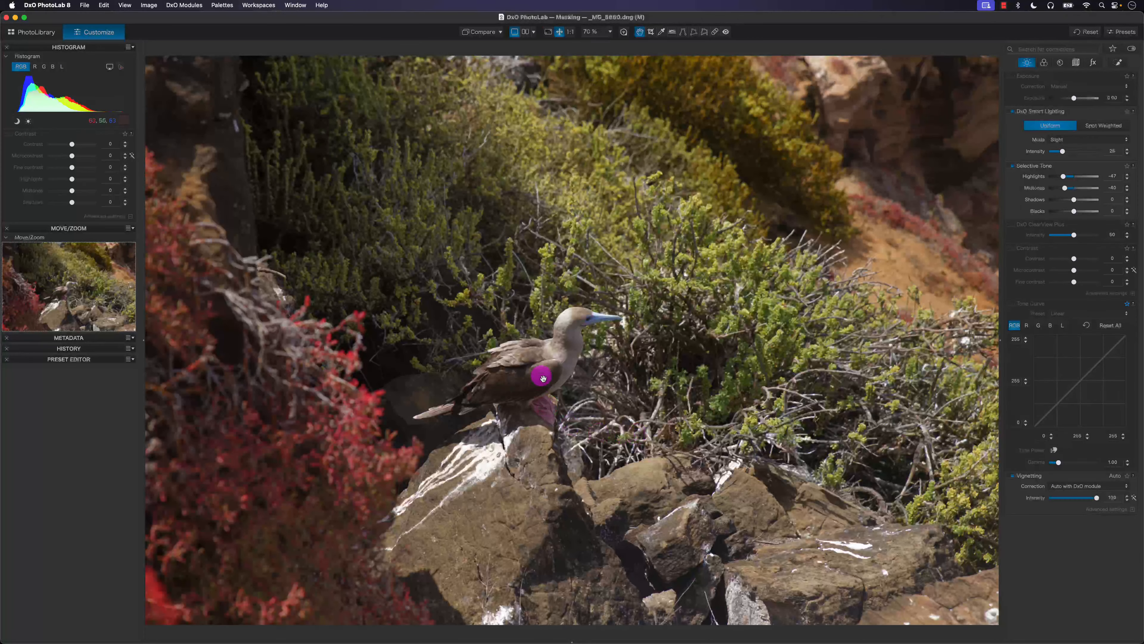
Create a local adjustment that masks the whole bird with control points on its body, neck, head, beak, legs and tail
click(1119, 62)
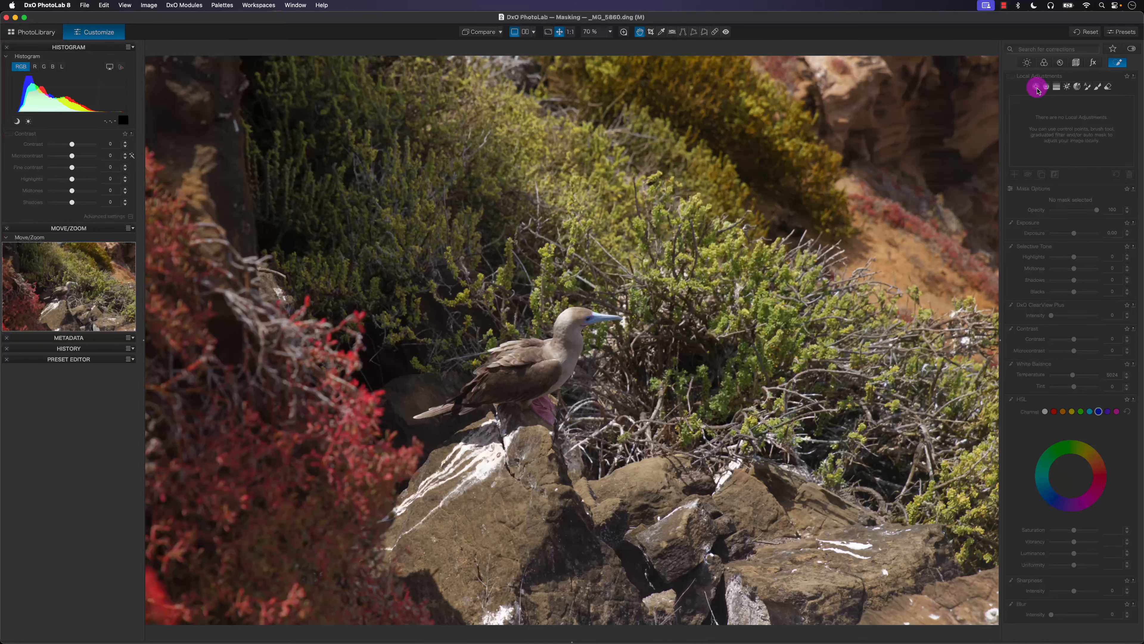
click(1037, 91)
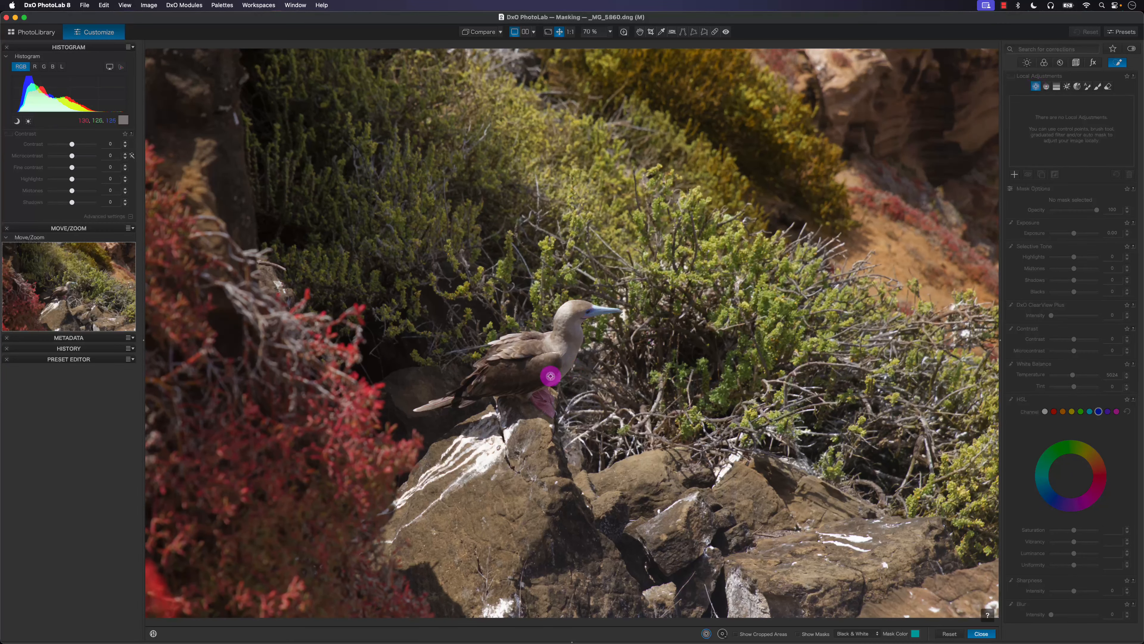
click(500, 367)
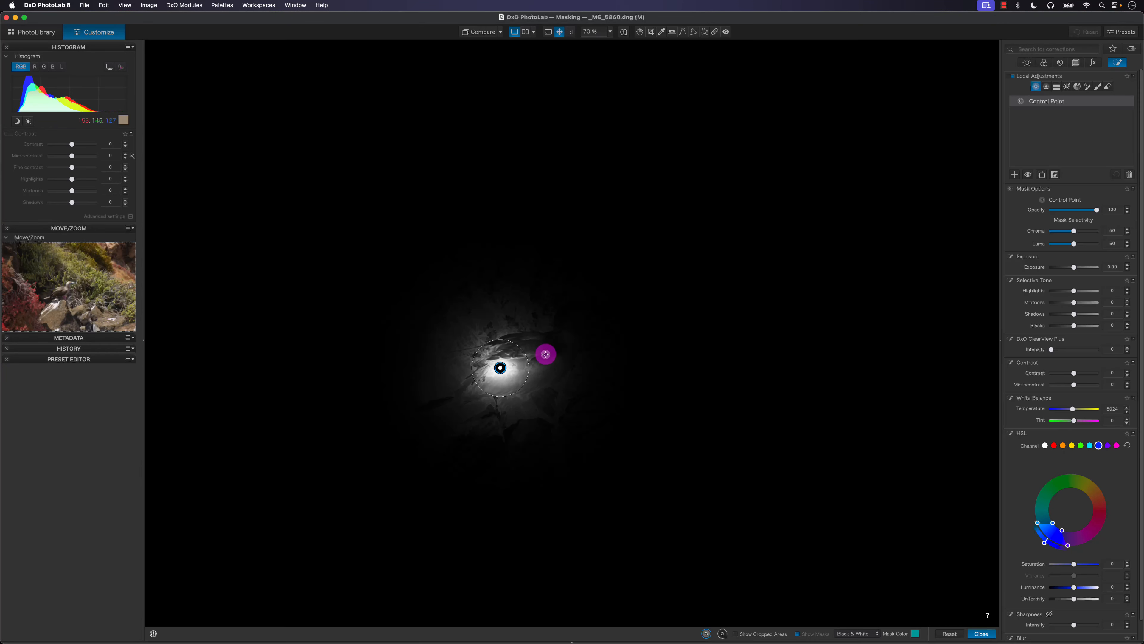
click(557, 343)
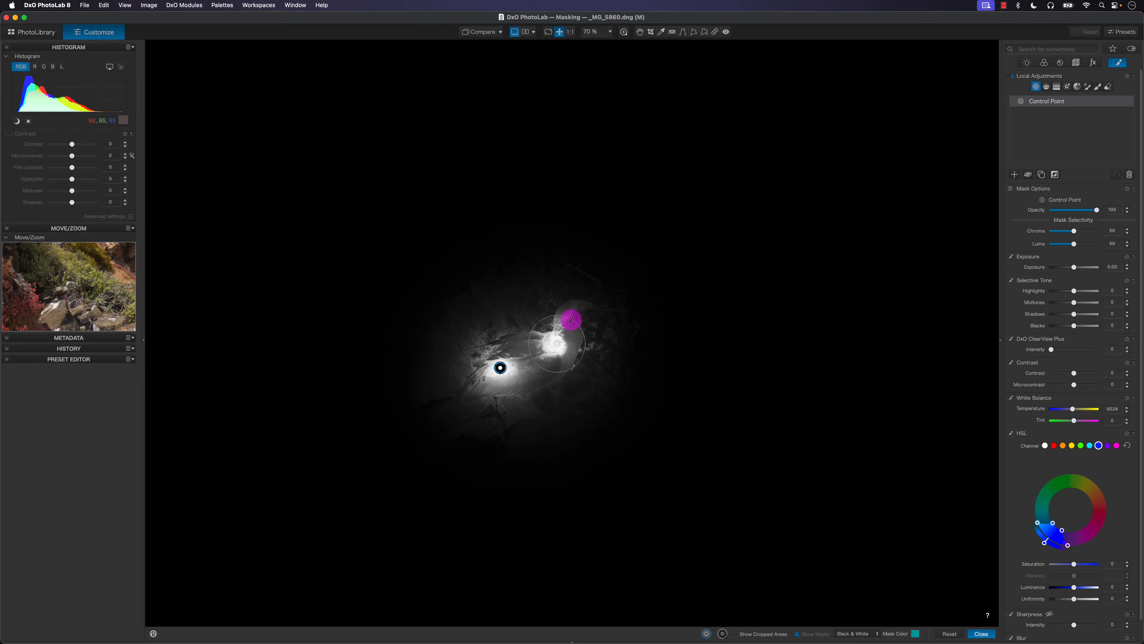
click(605, 312)
click(575, 311)
click(573, 348)
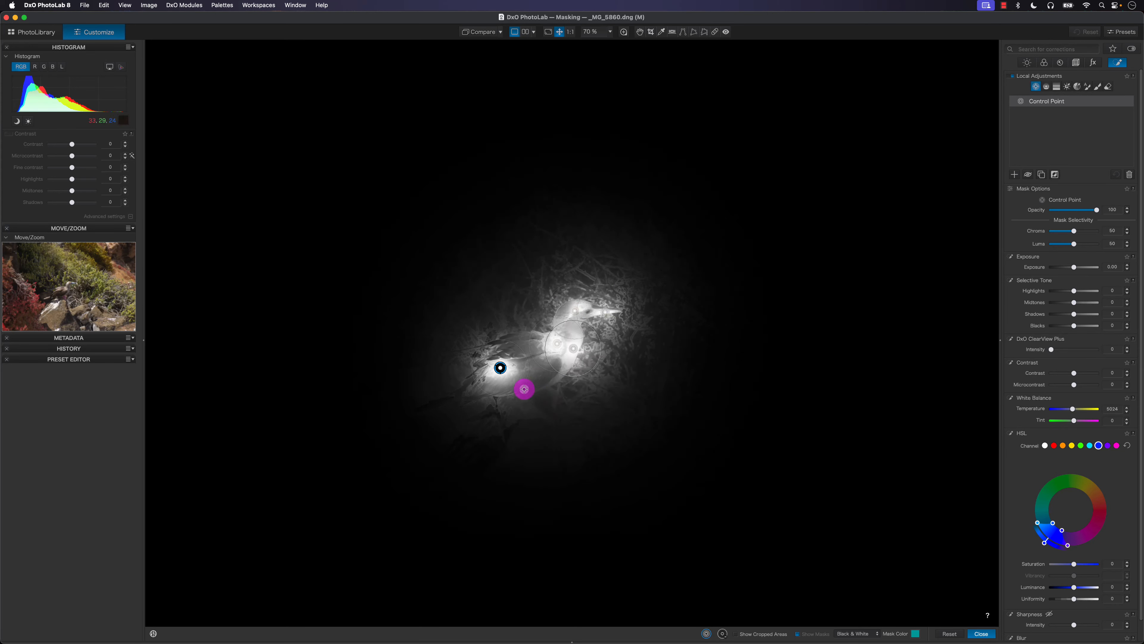
click(528, 385)
click(523, 341)
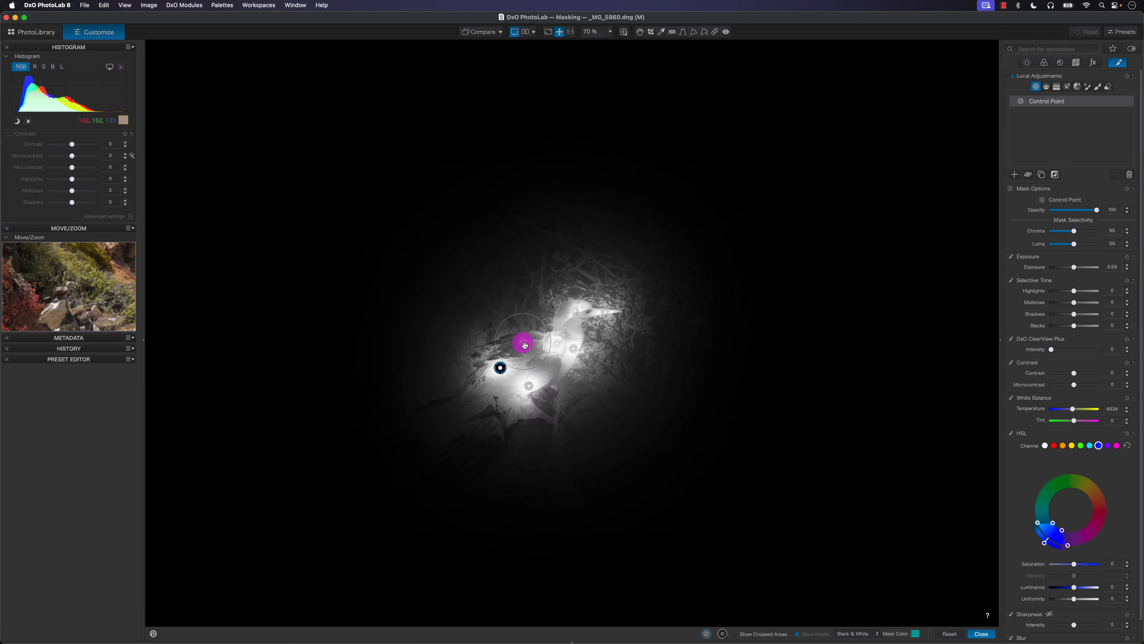
click(471, 392)
click(544, 402)
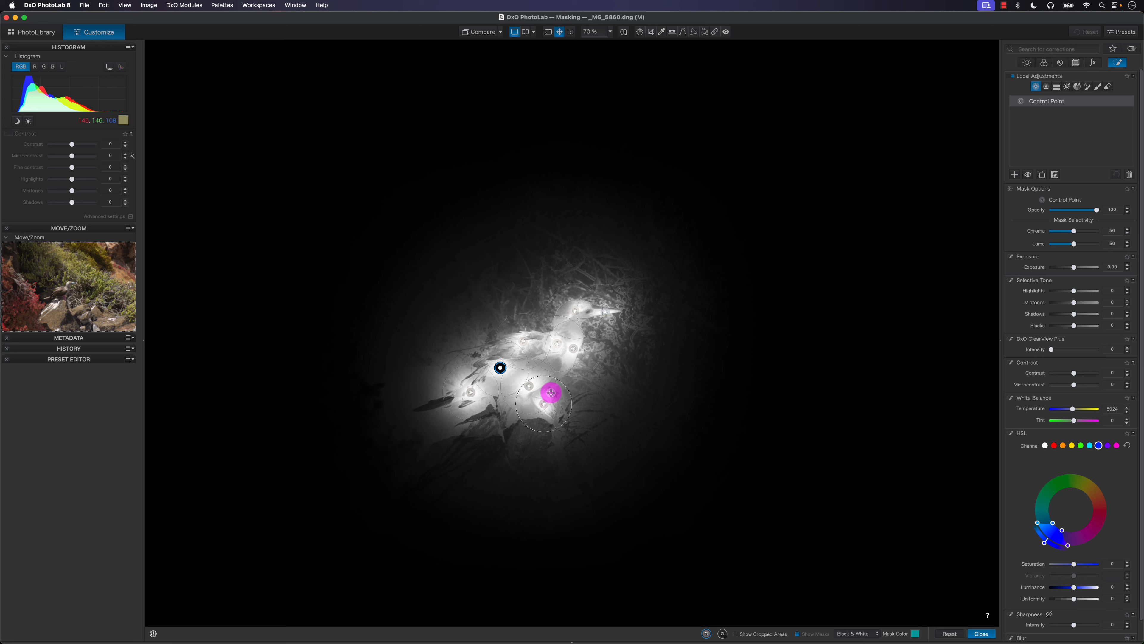
click(550, 392)
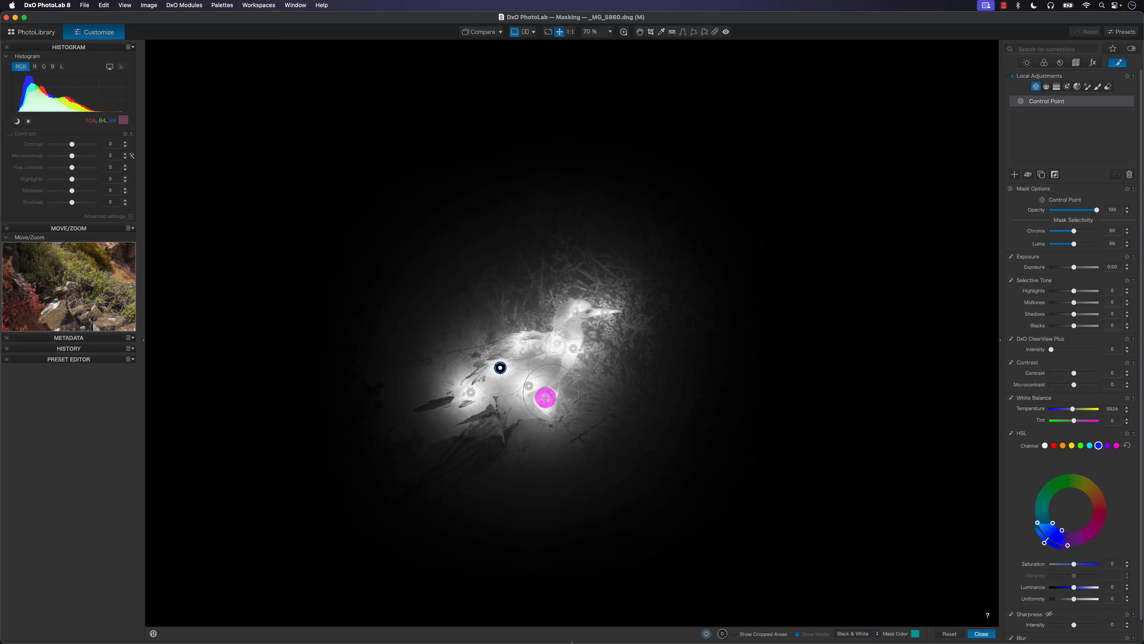
click(596, 309)
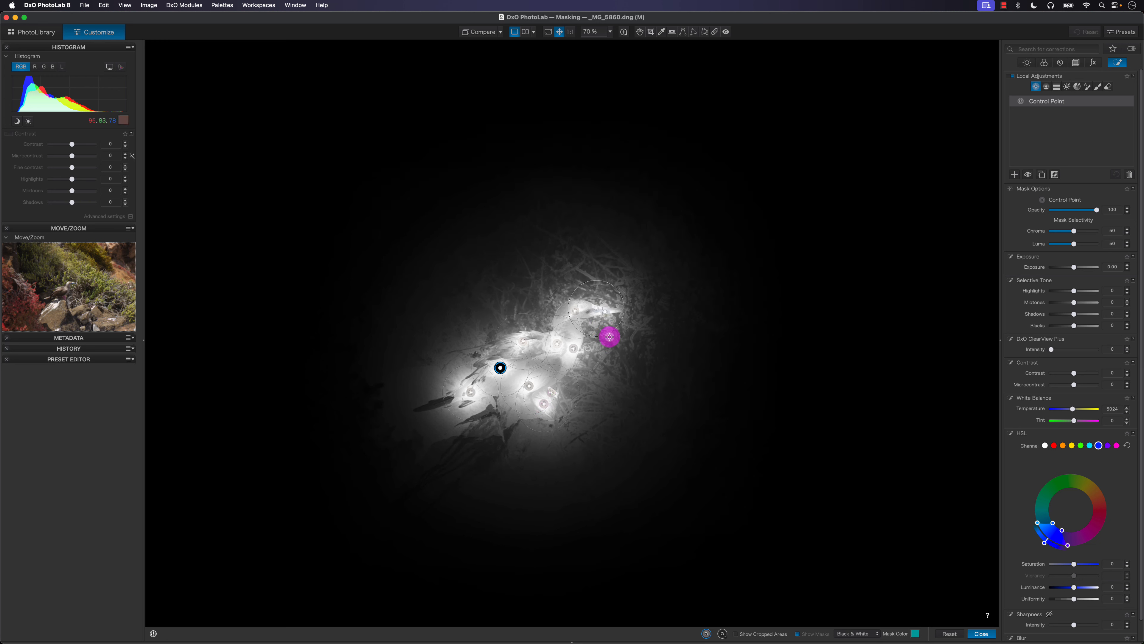
click(505, 354)
click(438, 401)
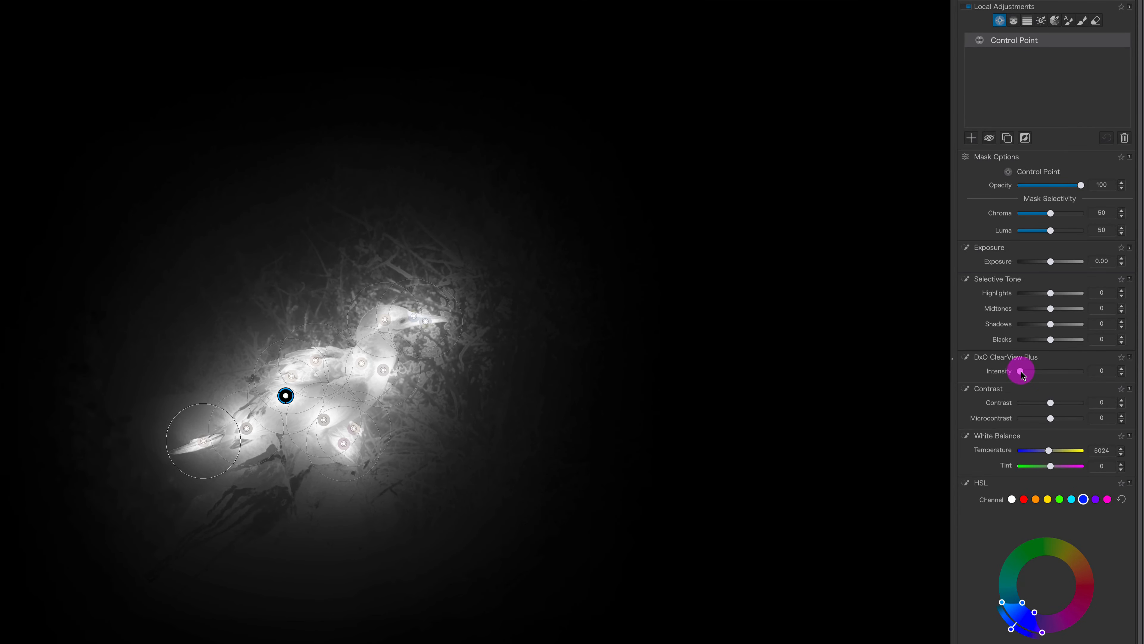
On the bird mask, set DxO ClearView Plus intensity to 54 and Midtones to 41, and increase the red channel's saturation
drag(1021, 373, 1052, 378)
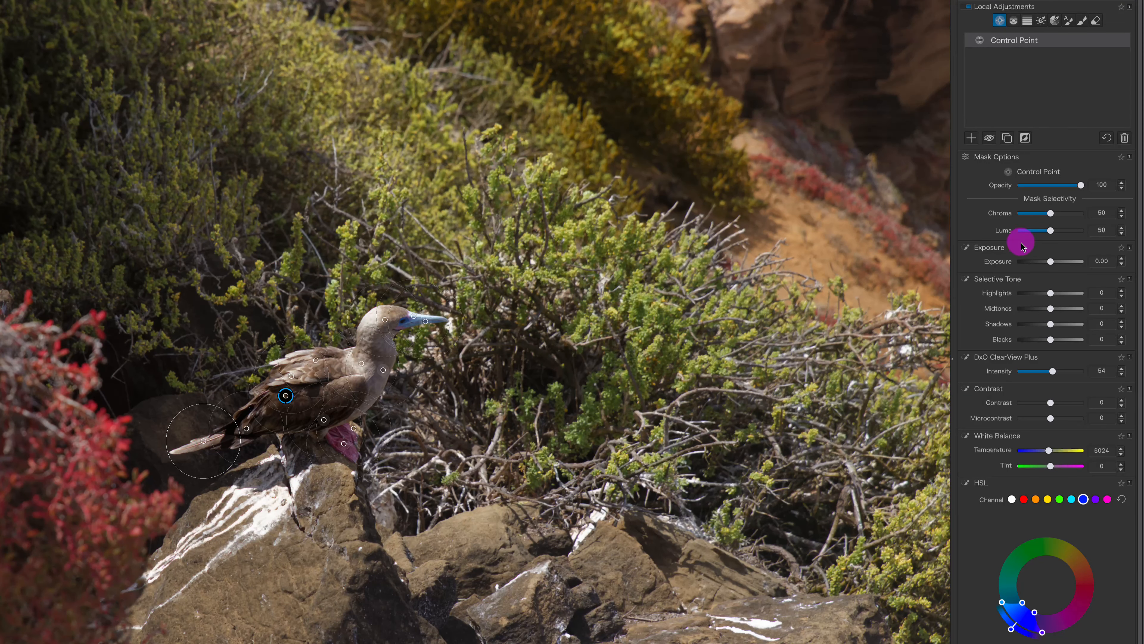
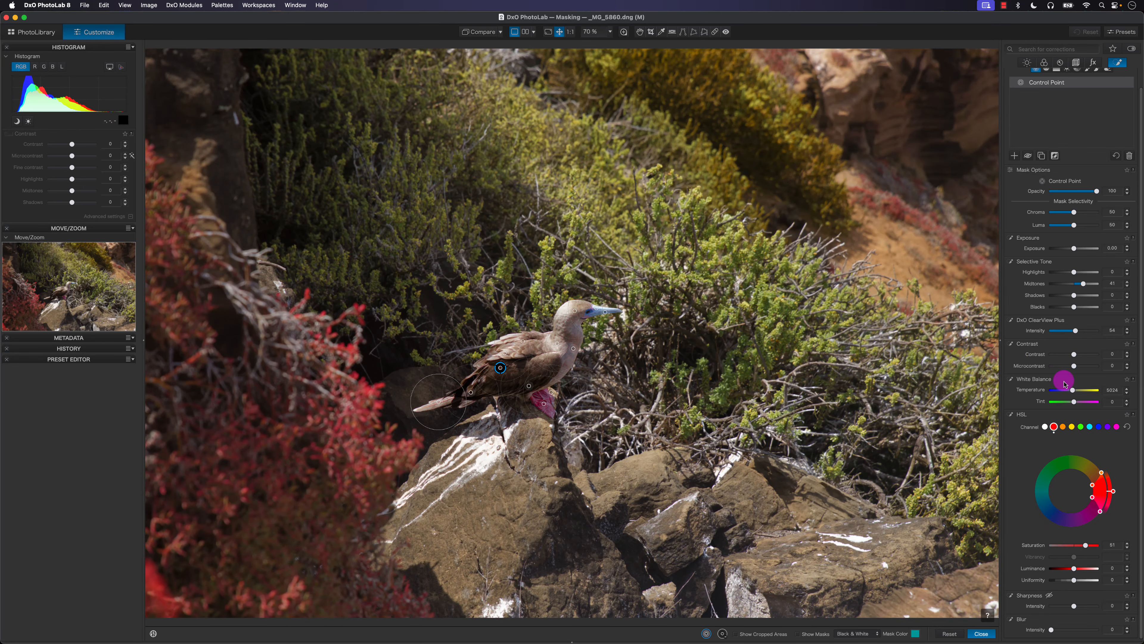
Set the bird mask's HSL saturation to 44 for the cyan channel and 40 for the blue channel
click(1090, 427)
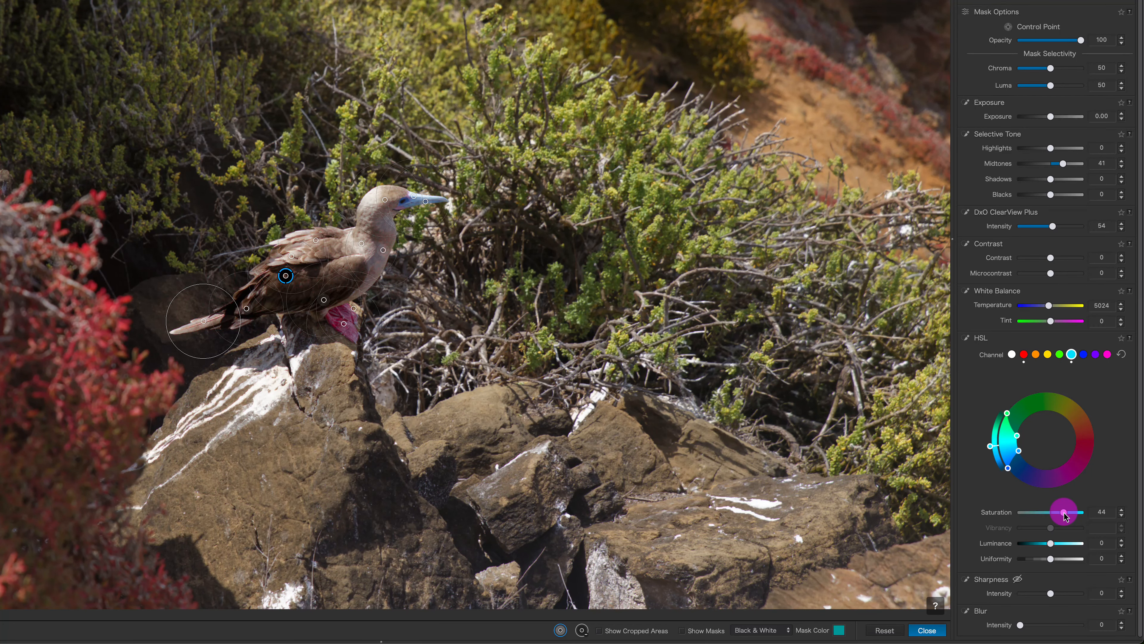
click(1084, 355)
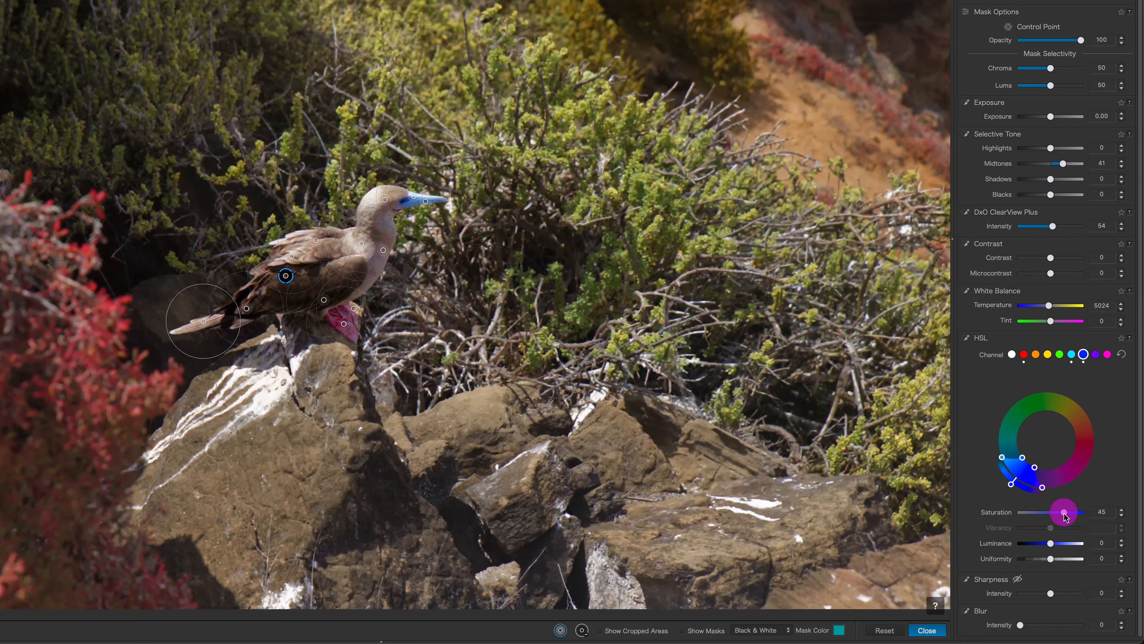
drag(1065, 515, 1070, 517)
drag(1069, 515, 1062, 513)
click(629, 375)
click(1060, 513)
drag(1062, 514, 1063, 514)
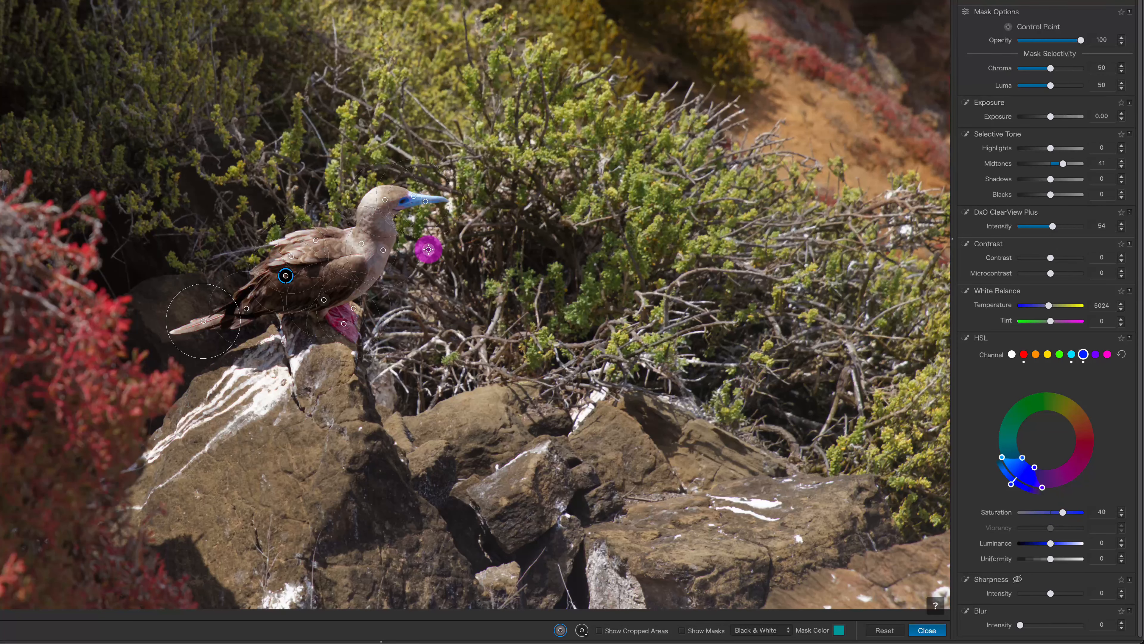
With the mask temporarily shown, reposition the control points on the bird's head and beak, and delete the extra point near its eye
click(705, 630)
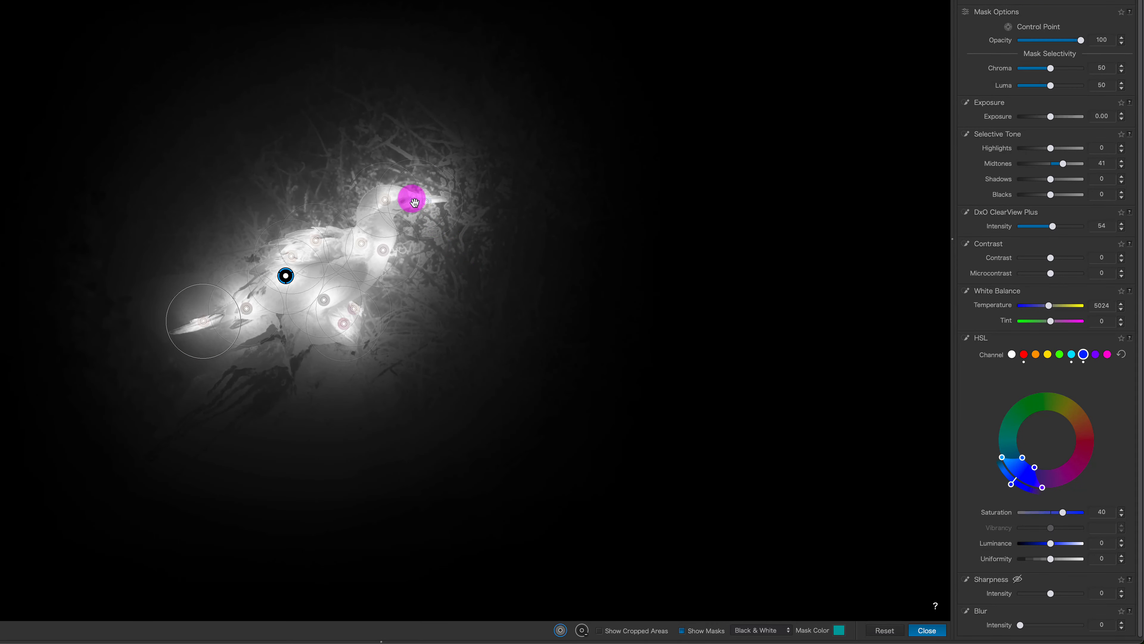
drag(414, 203, 371, 204)
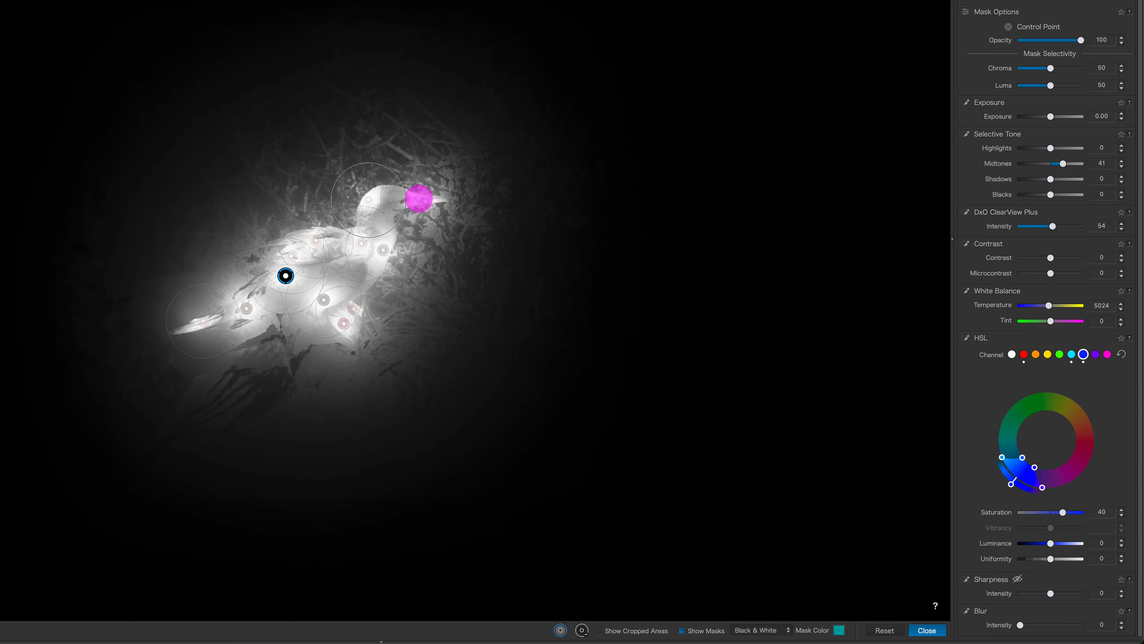
drag(419, 199, 435, 203)
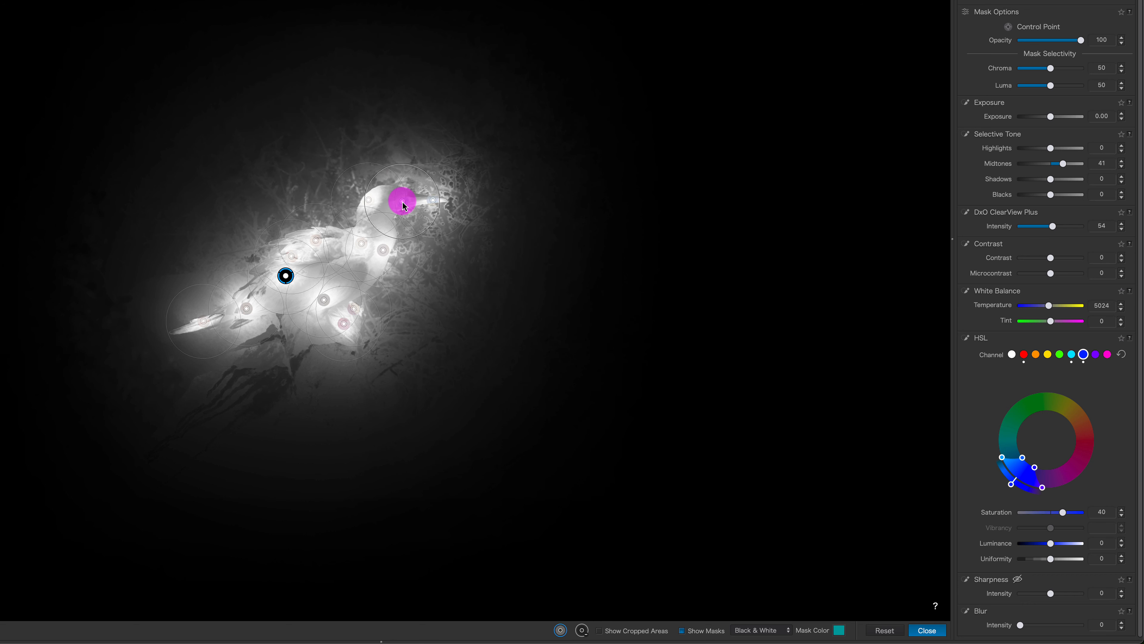
key(Delete)
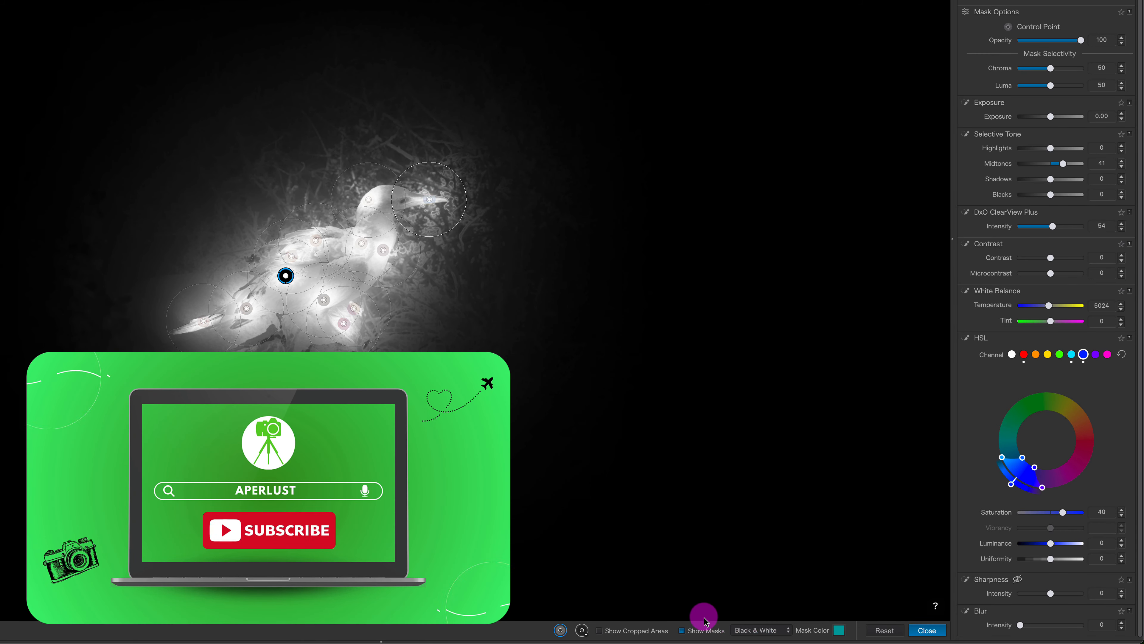
click(683, 632)
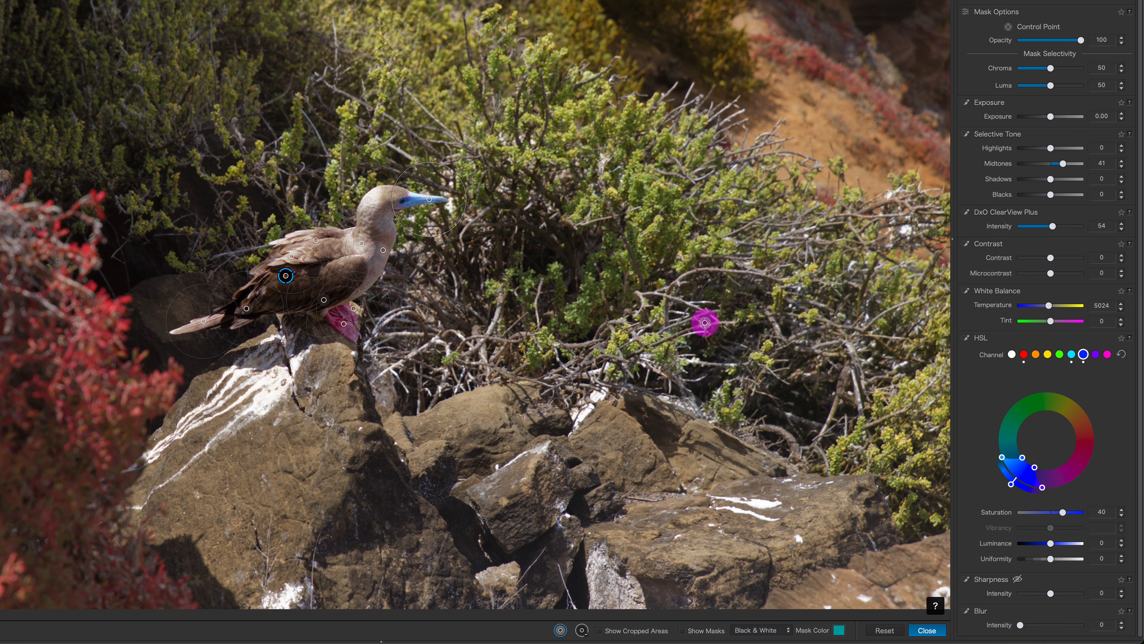
Increase the blue channel's saturation further and set the cyan channel's saturation to 49 to intensify the beak
drag(1064, 512, 1070, 512)
click(1072, 355)
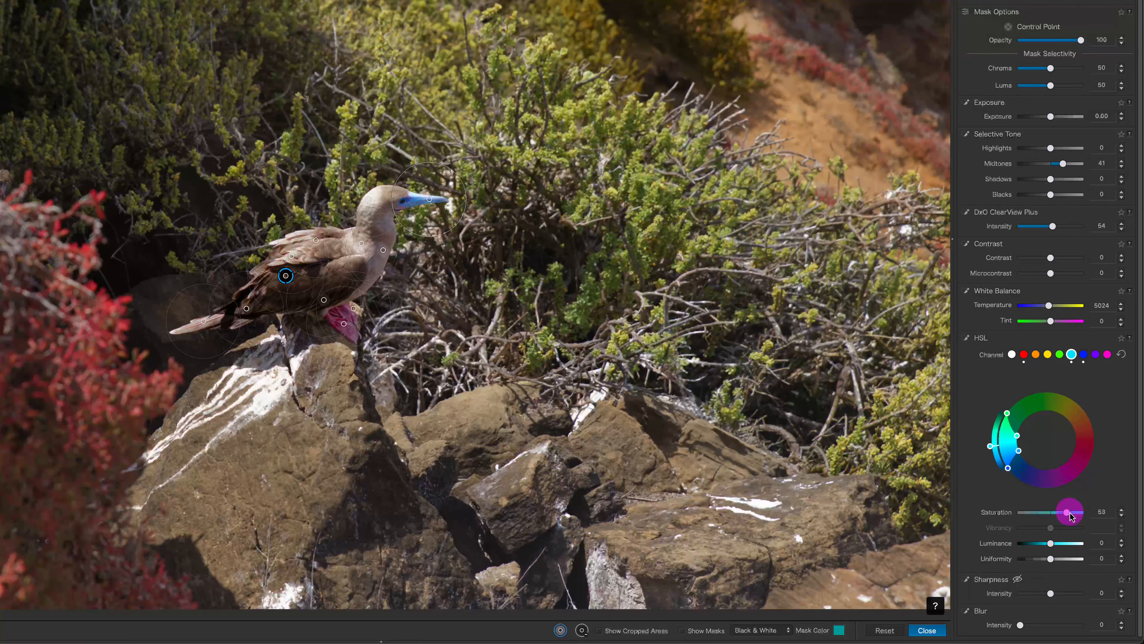
drag(1071, 514, 1069, 513)
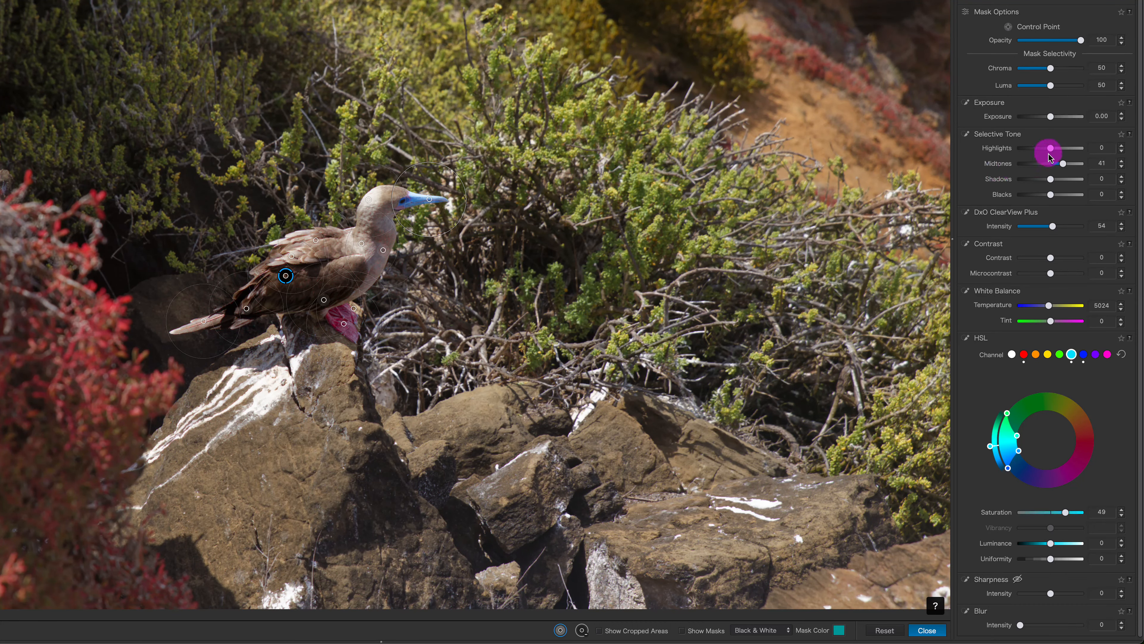
Set the bird mask's Highlights to -48, Midtones to 55 and Shadows to 36, and raise DxO ClearView Plus intensity to 94
drag(1049, 150, 1072, 169)
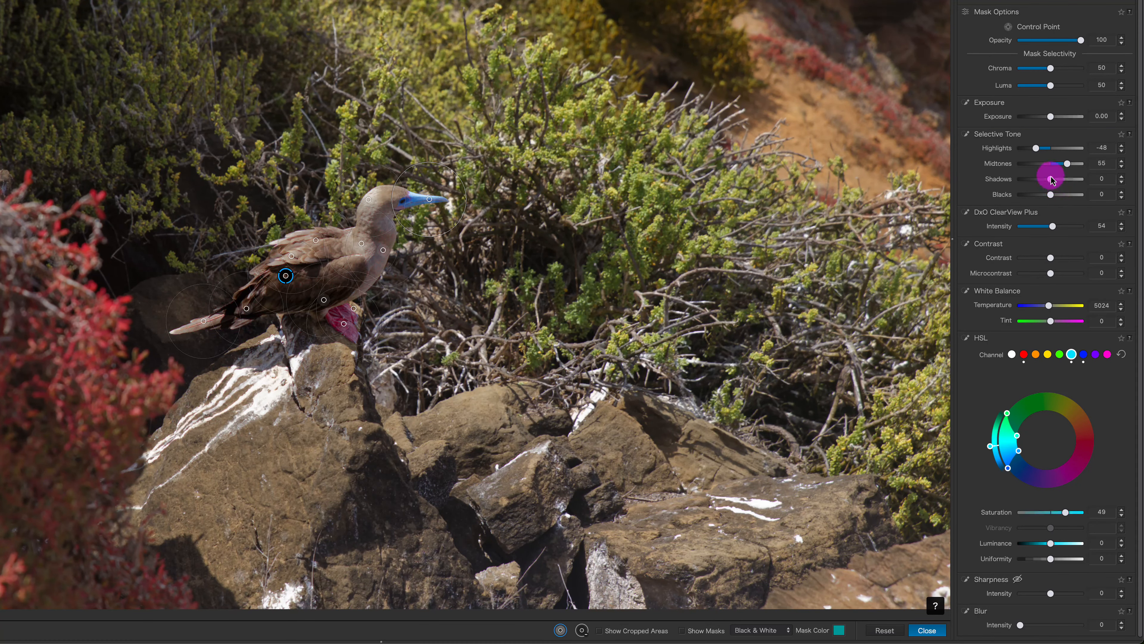
drag(1050, 179, 1063, 181)
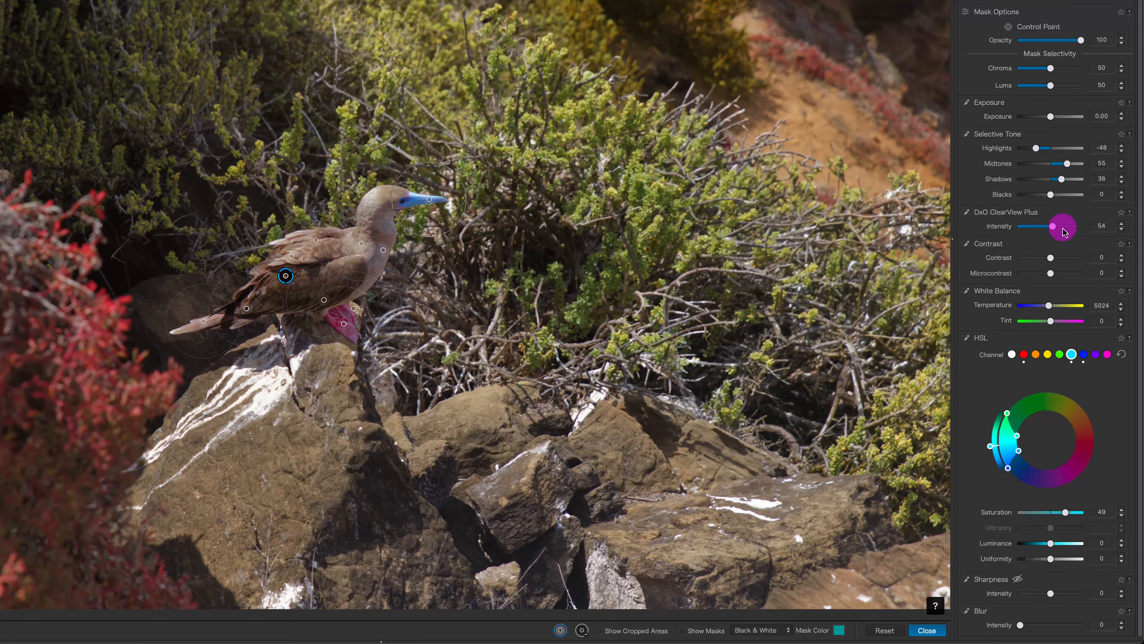
drag(1057, 230, 1079, 242)
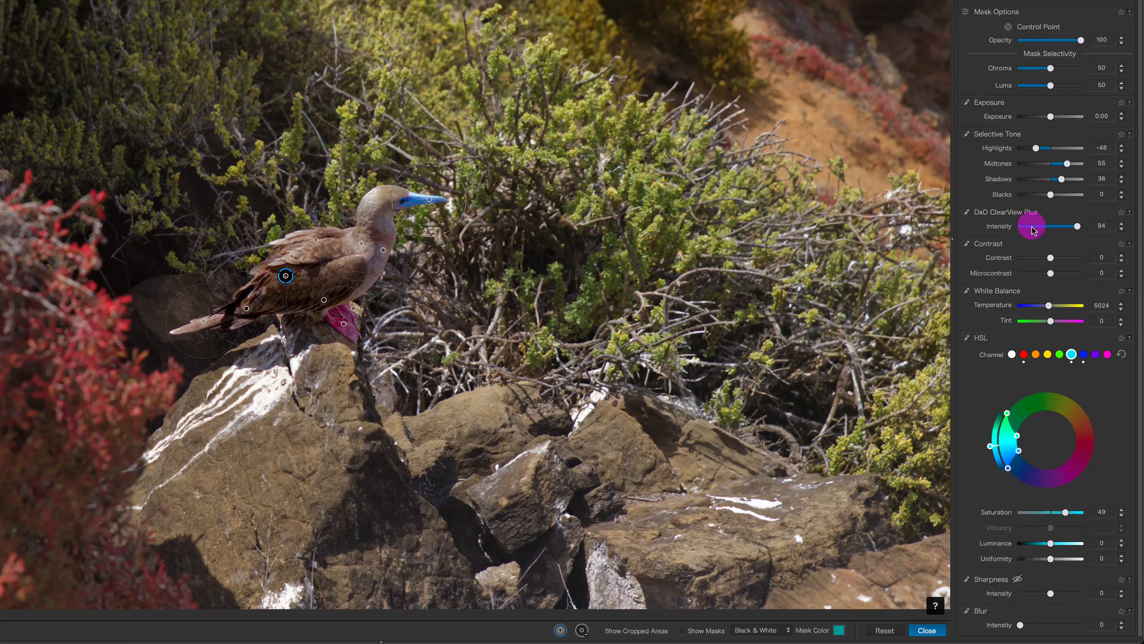
Lower the bird mask's DxO ClearView Plus intensity to 80 and set the whole photo's Highlights and Midtones to -37
drag(1077, 230, 1071, 230)
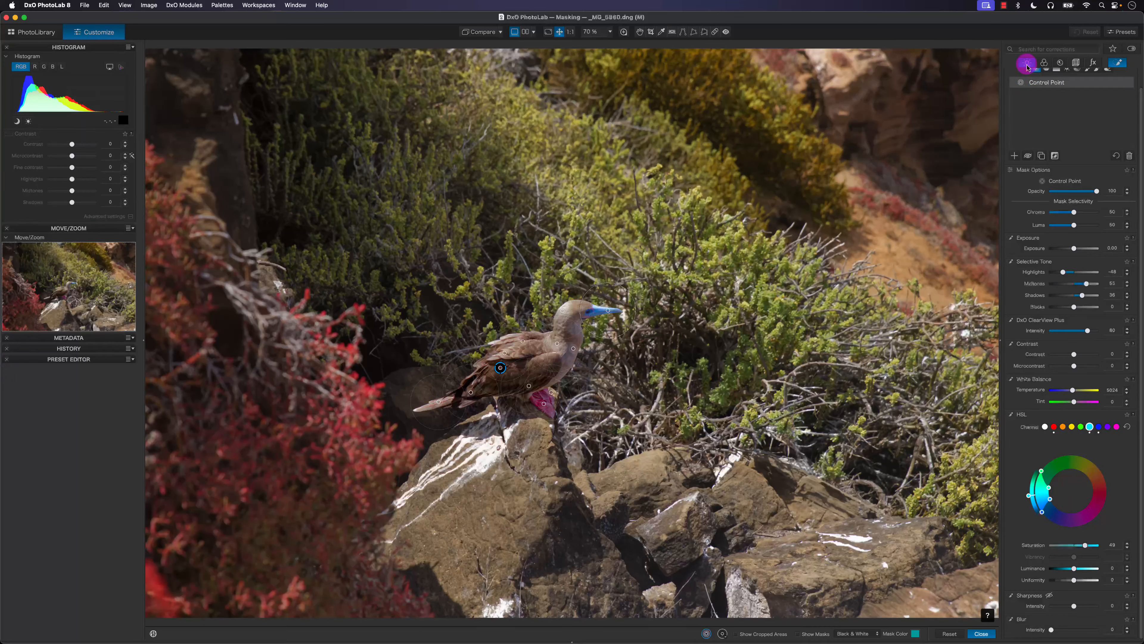
click(1027, 64)
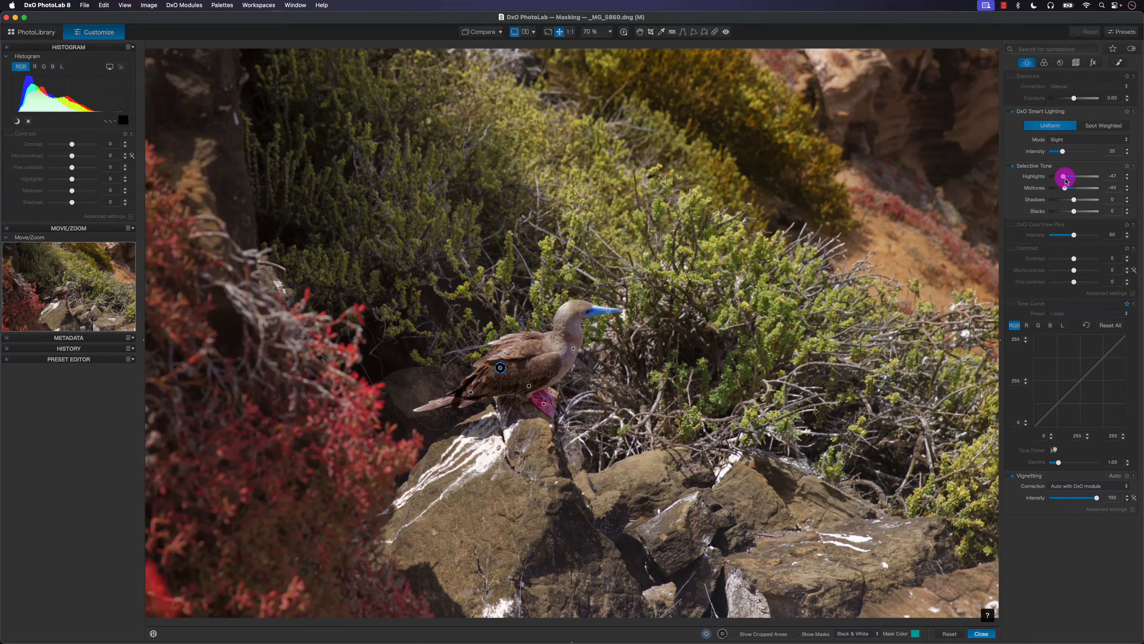
drag(1066, 180, 1070, 180)
drag(1065, 187, 1070, 178)
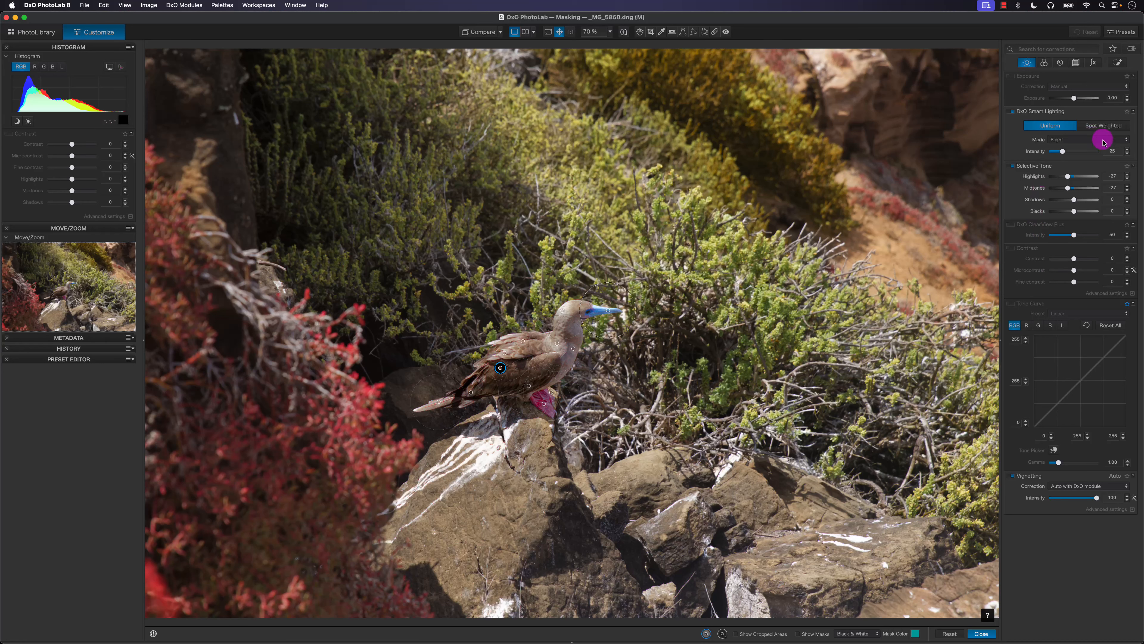
Return to the bird's control-point mask and set the HSL saturation of its red channel to 25
click(1117, 63)
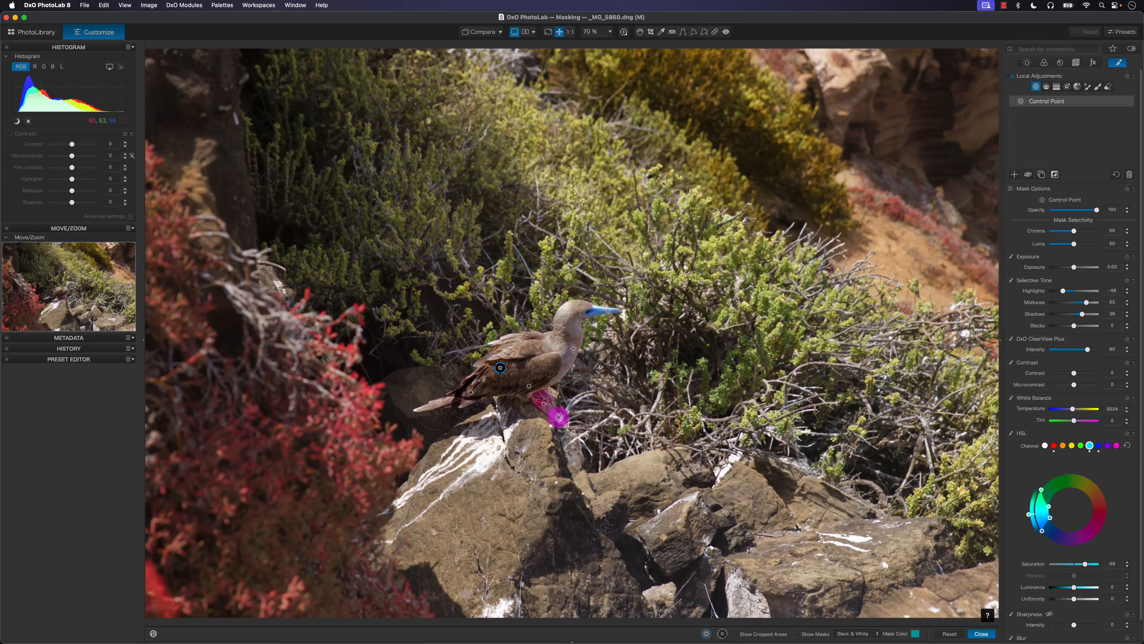
click(1021, 101)
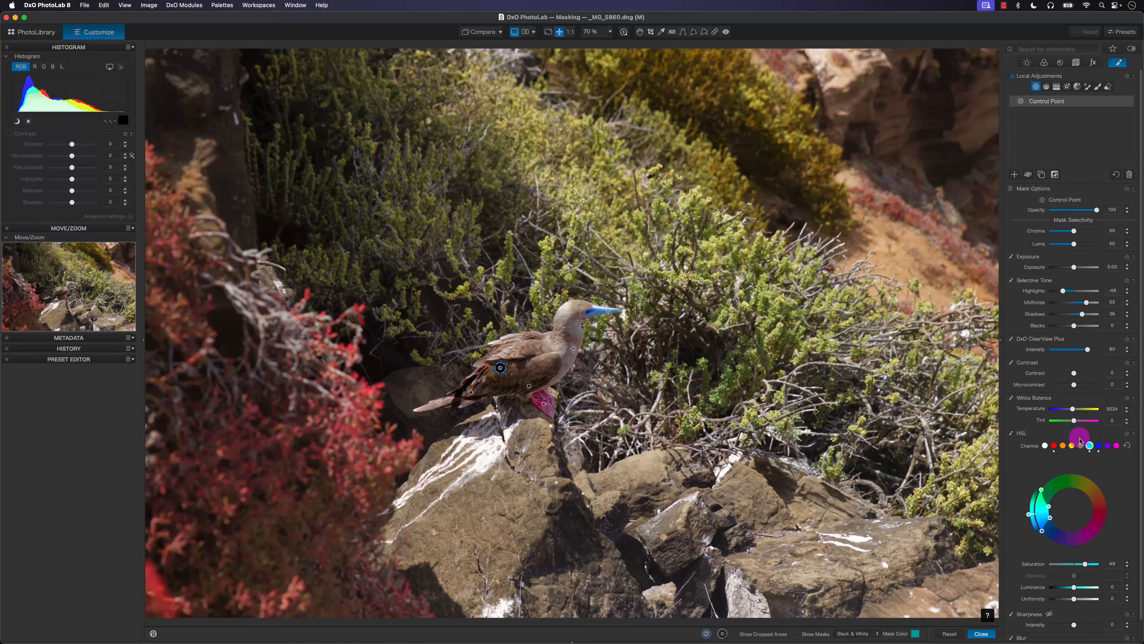
click(1053, 446)
click(1084, 566)
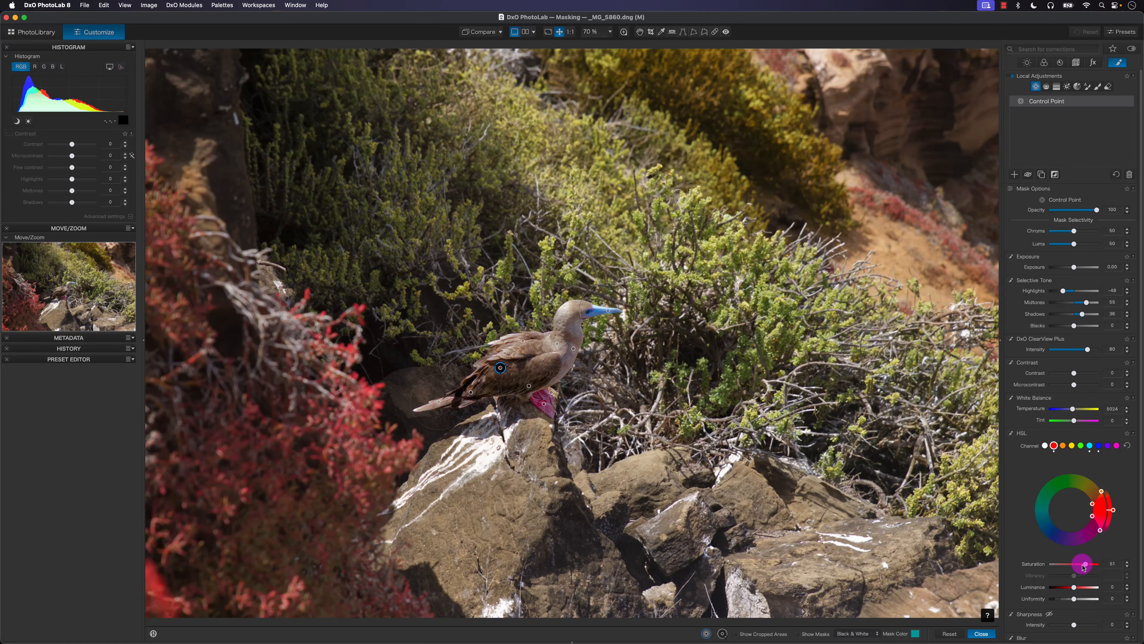
drag(1083, 569, 1039, 568)
drag(1054, 567, 1082, 567)
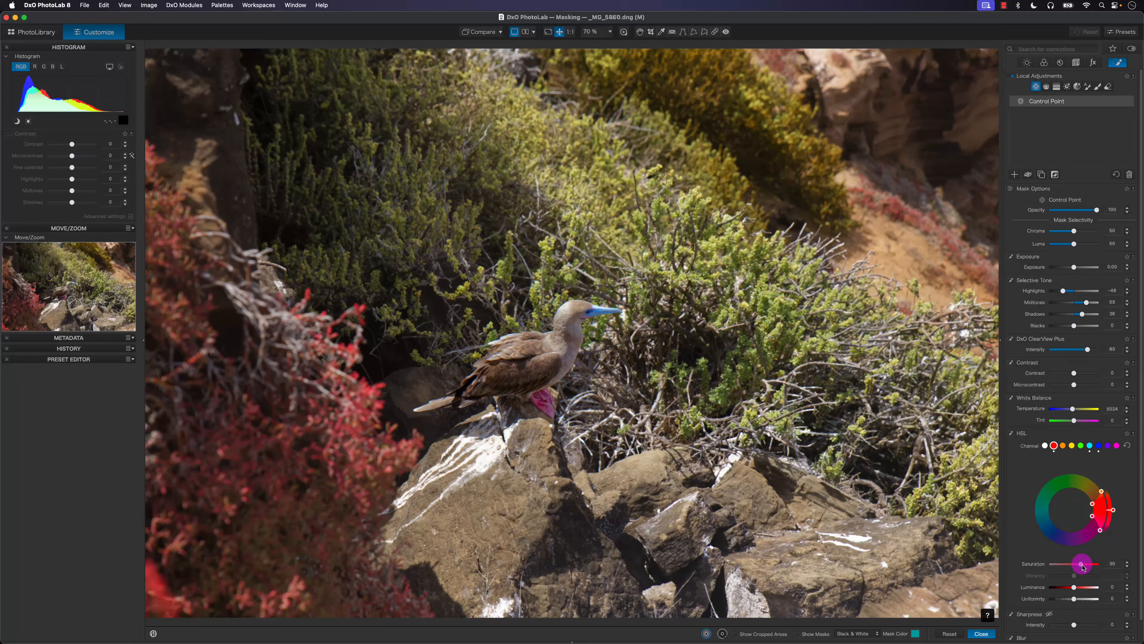
drag(1082, 567, 1081, 567)
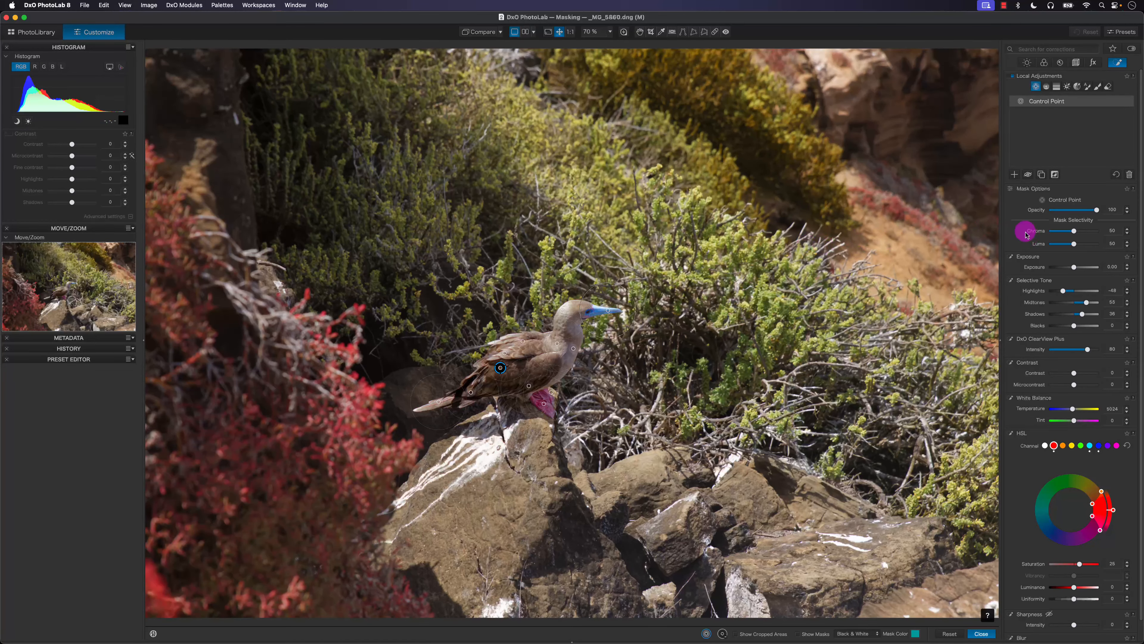
Try DxO ClearView Plus on the whole photo and switch it back off
click(1027, 63)
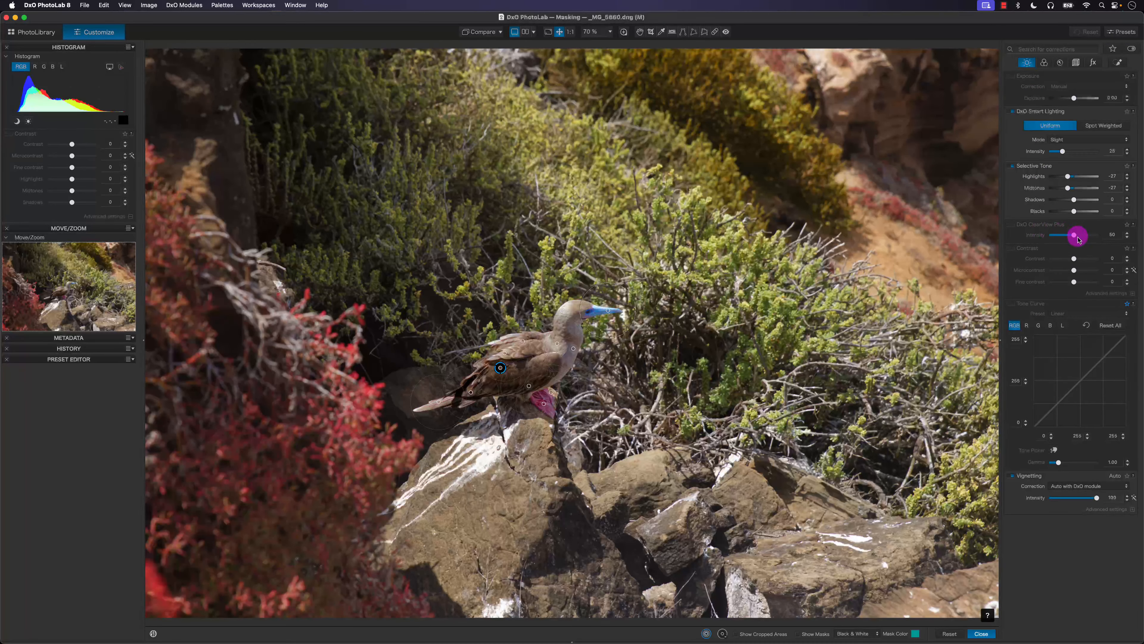
click(1012, 225)
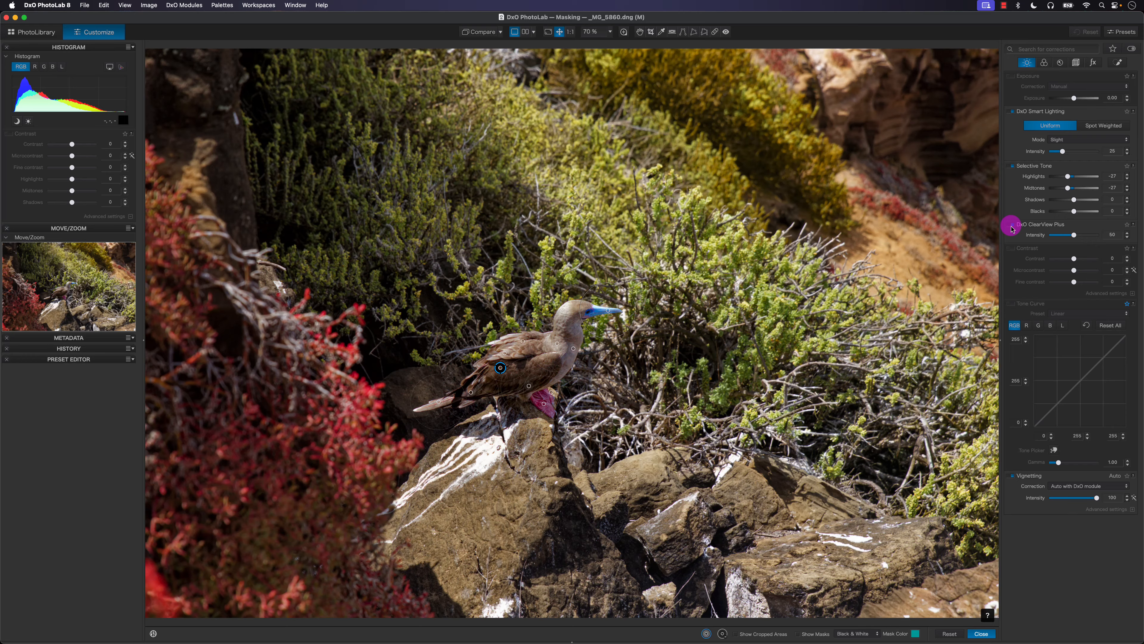
click(1011, 226)
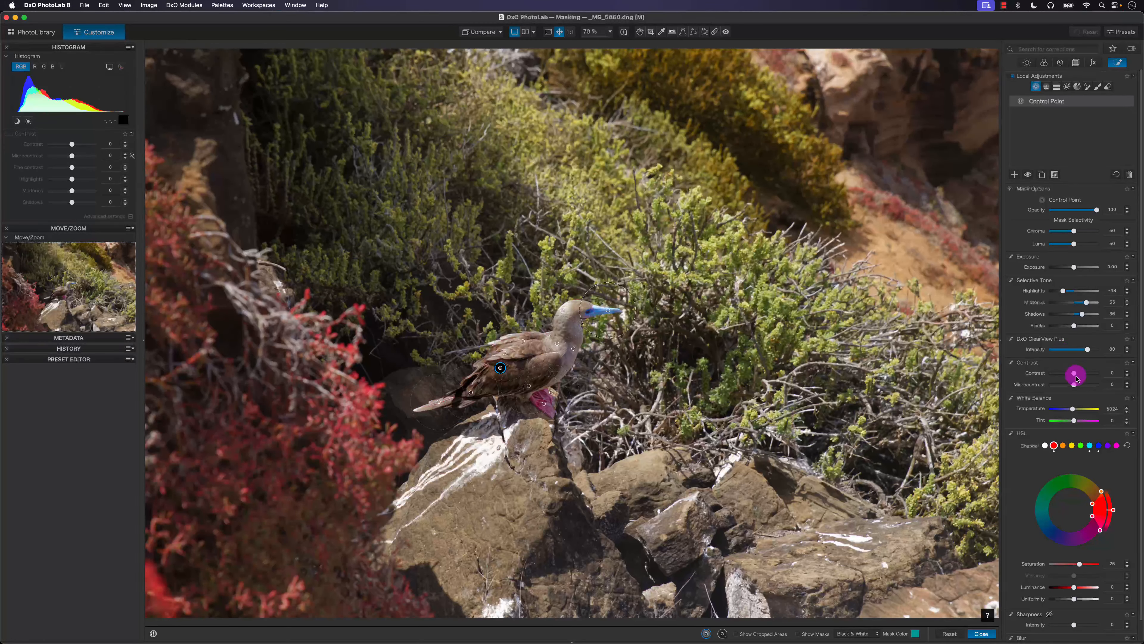
Set the bird mask's Contrast to 38 and Microcontrast to 25
drag(1075, 374, 1083, 387)
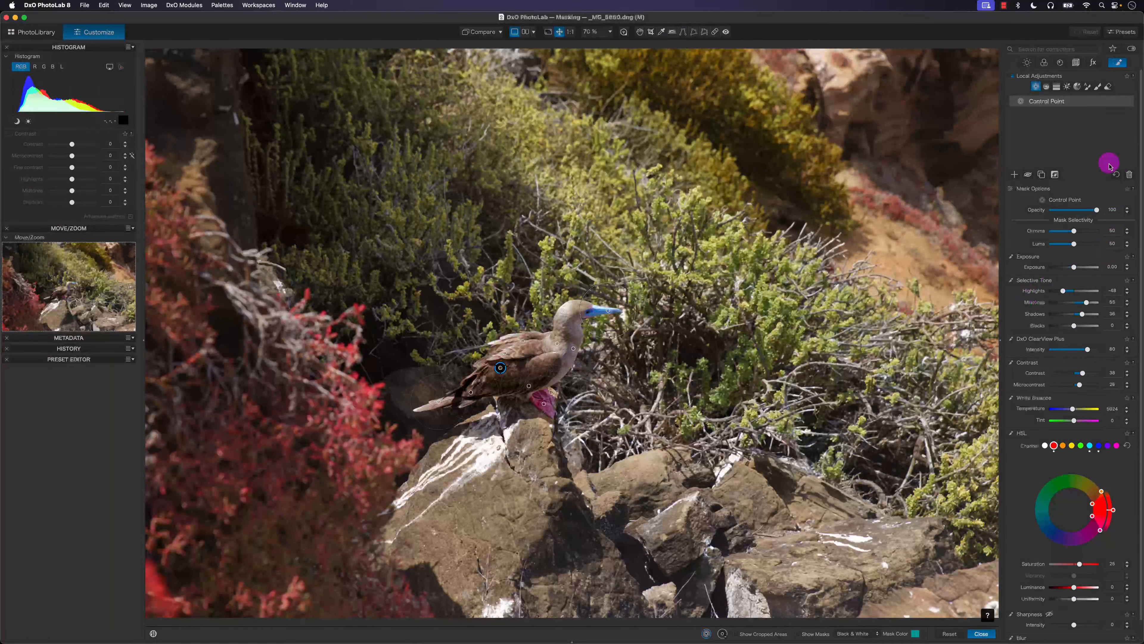
With the mask temporarily shown, try Chroma 0 and Luma 16 as the bird mask's selectivity, and restore both to their defaults
click(800, 634)
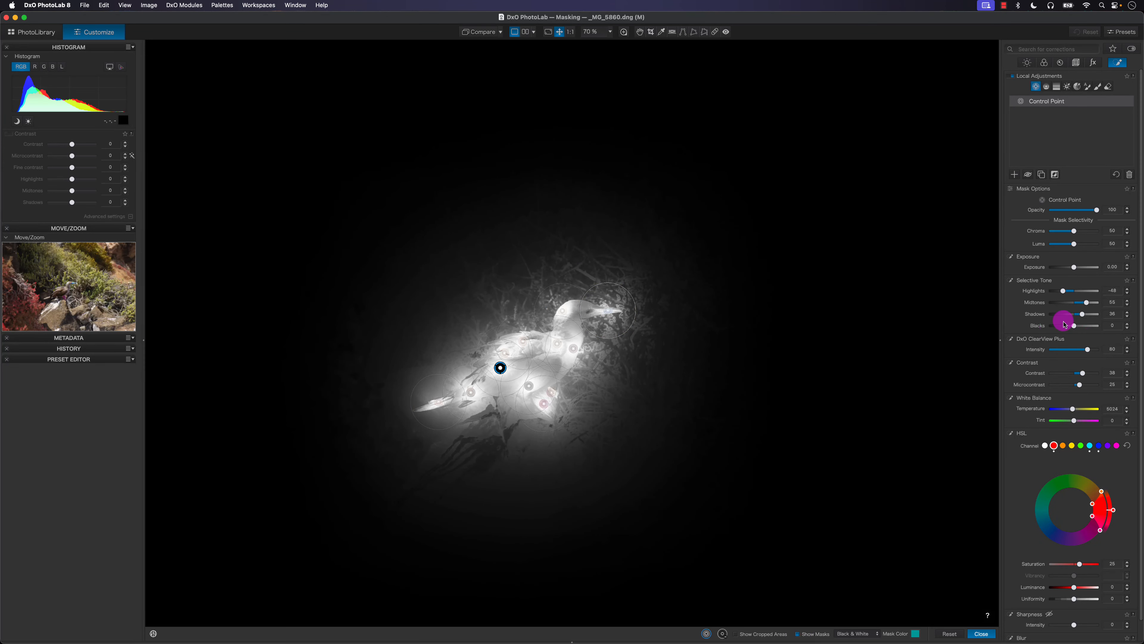
drag(1073, 244, 1042, 232)
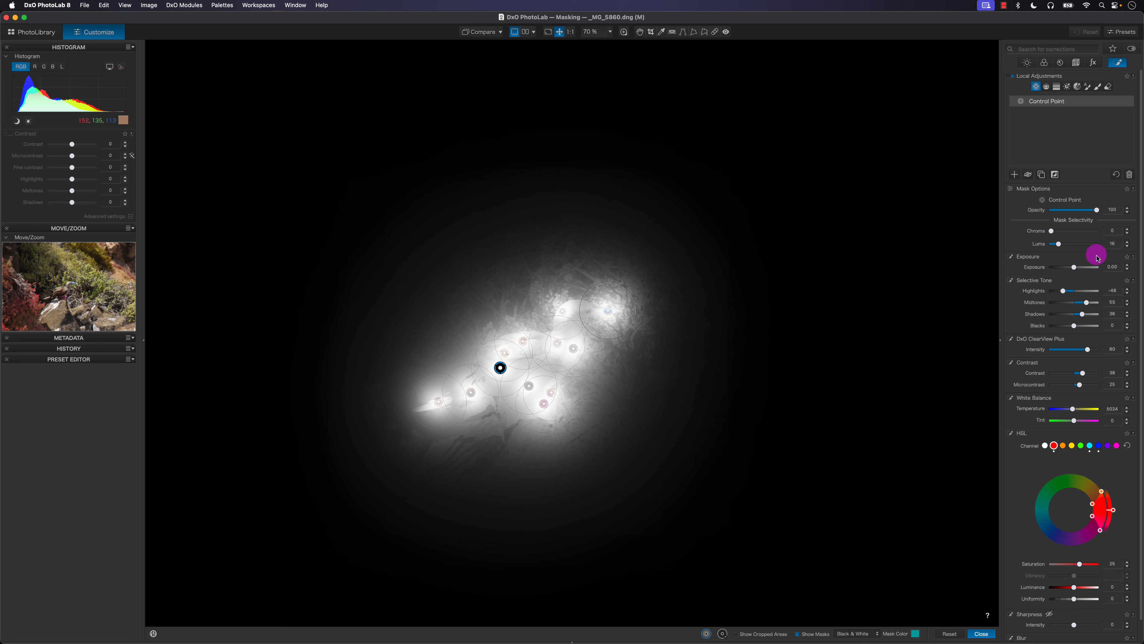
double_click(1052, 232)
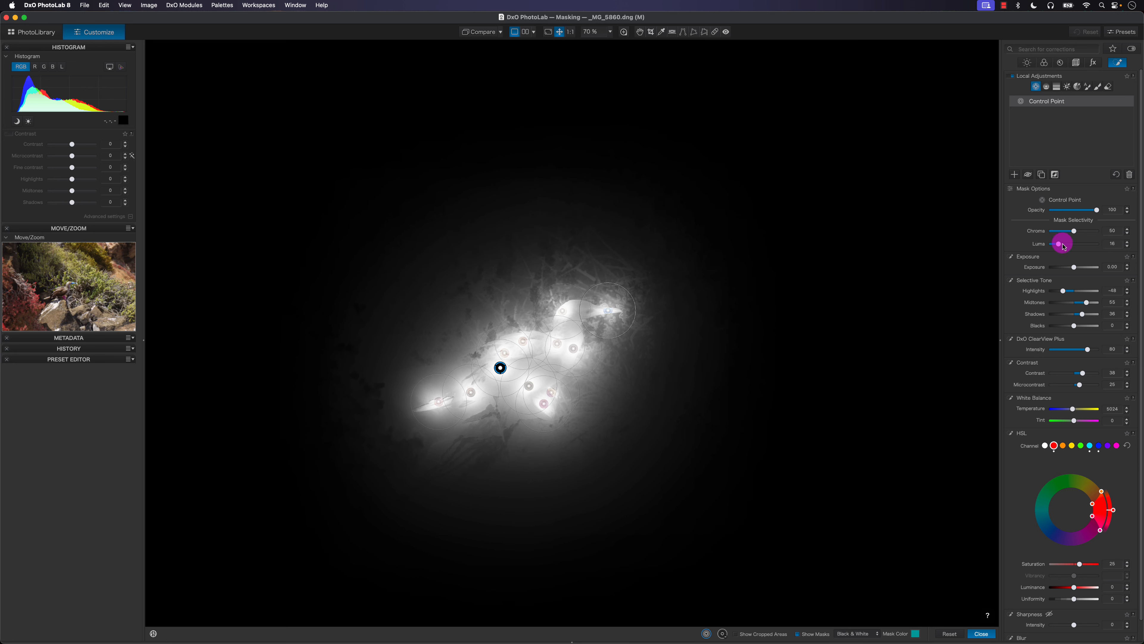
double_click(1059, 244)
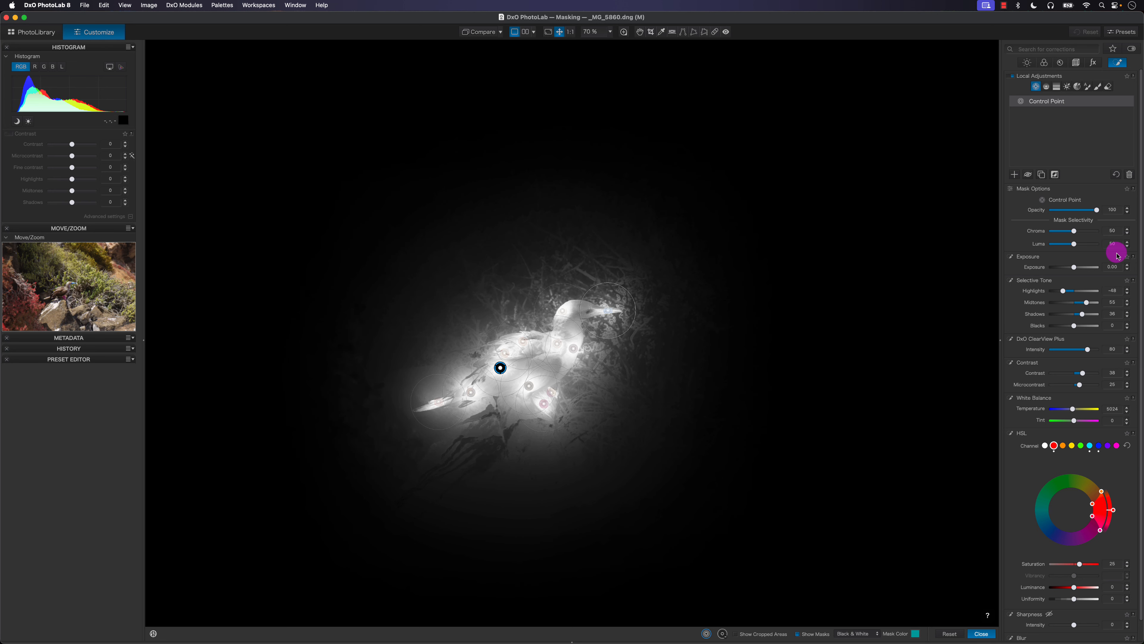
click(799, 634)
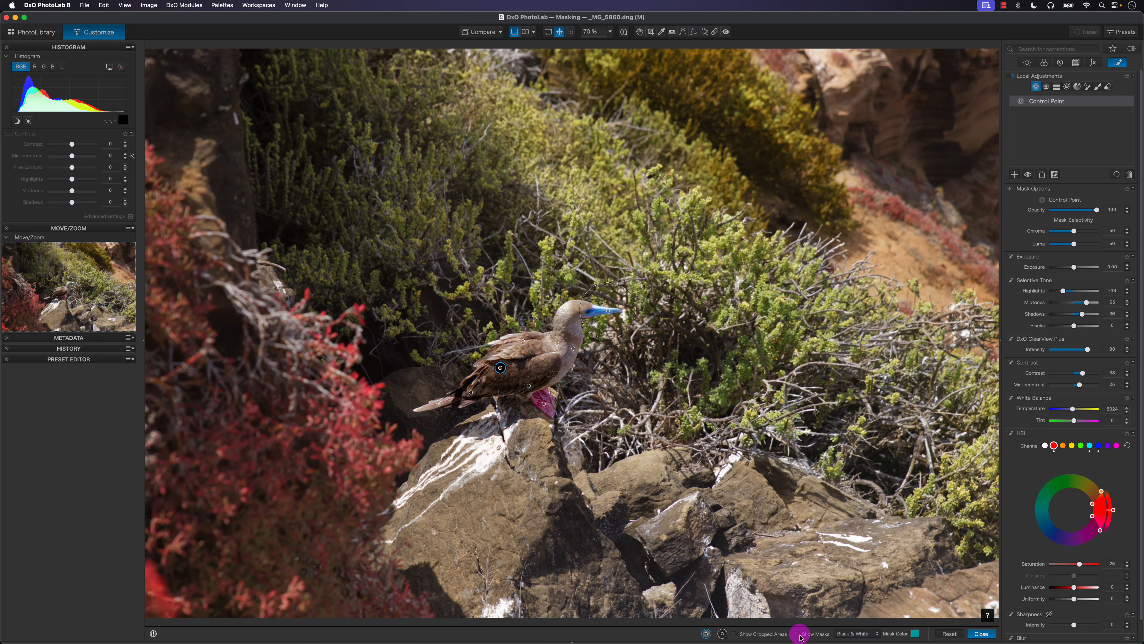
Paint a new size-500, fully feathered brush mask around the bird and set its Midtones to 31, Shadows to 28 and ClearView Plus to 44
click(1016, 175)
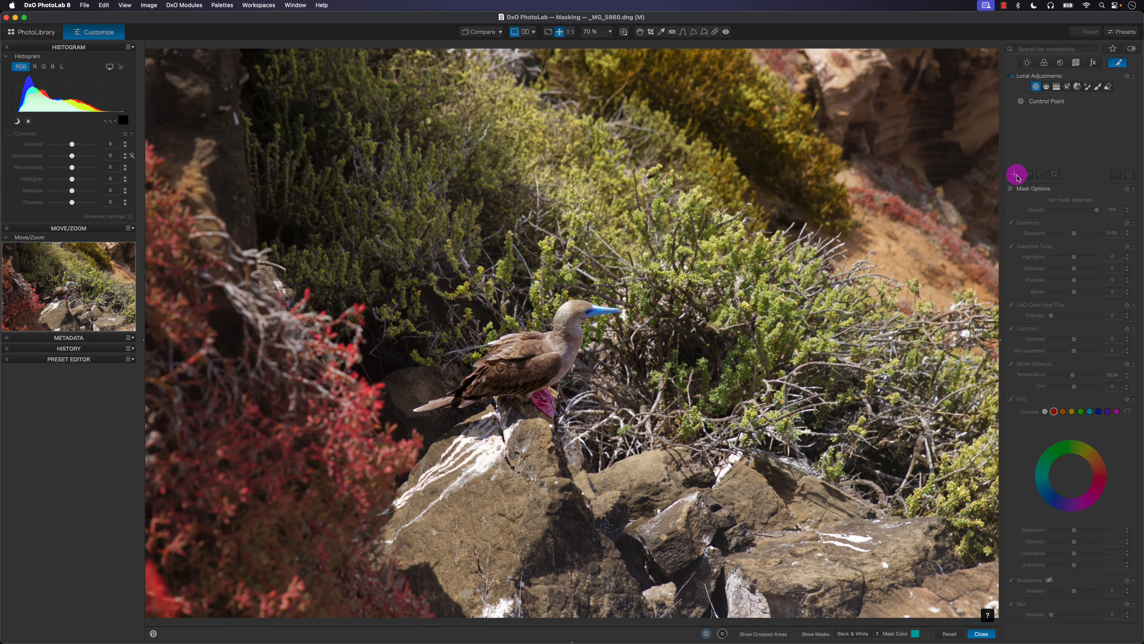
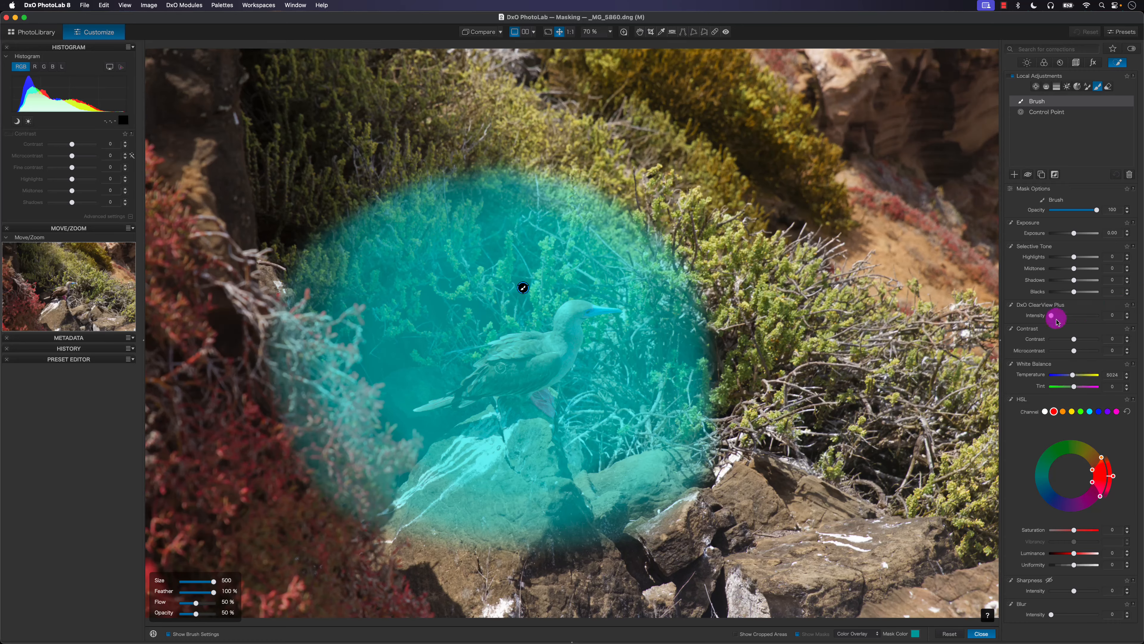
key(m)
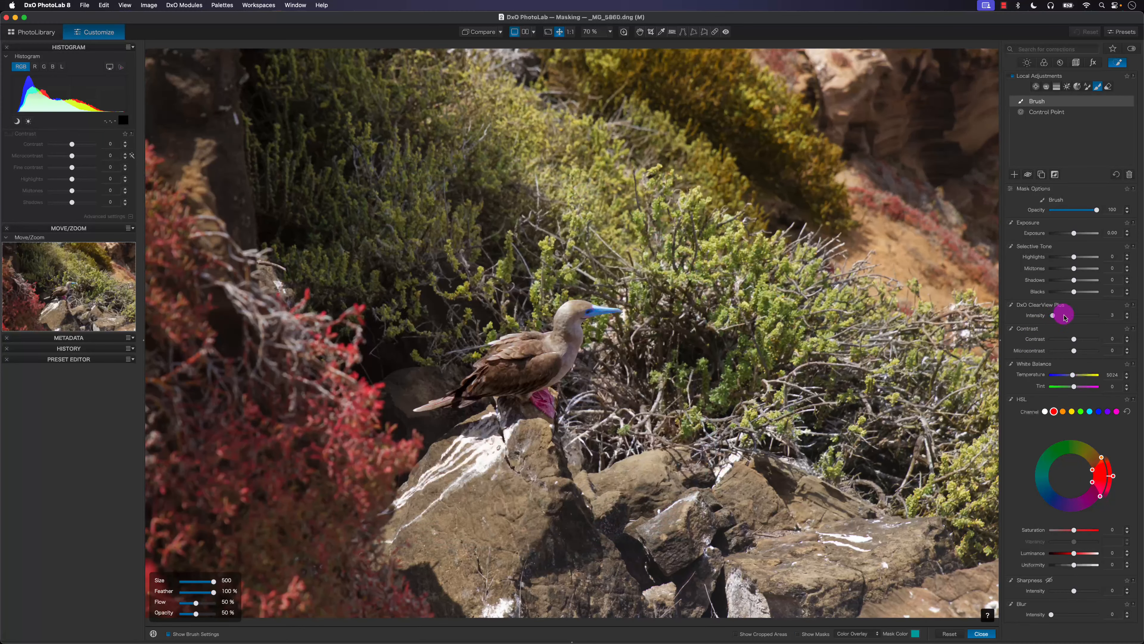
drag(1055, 318, 1080, 302)
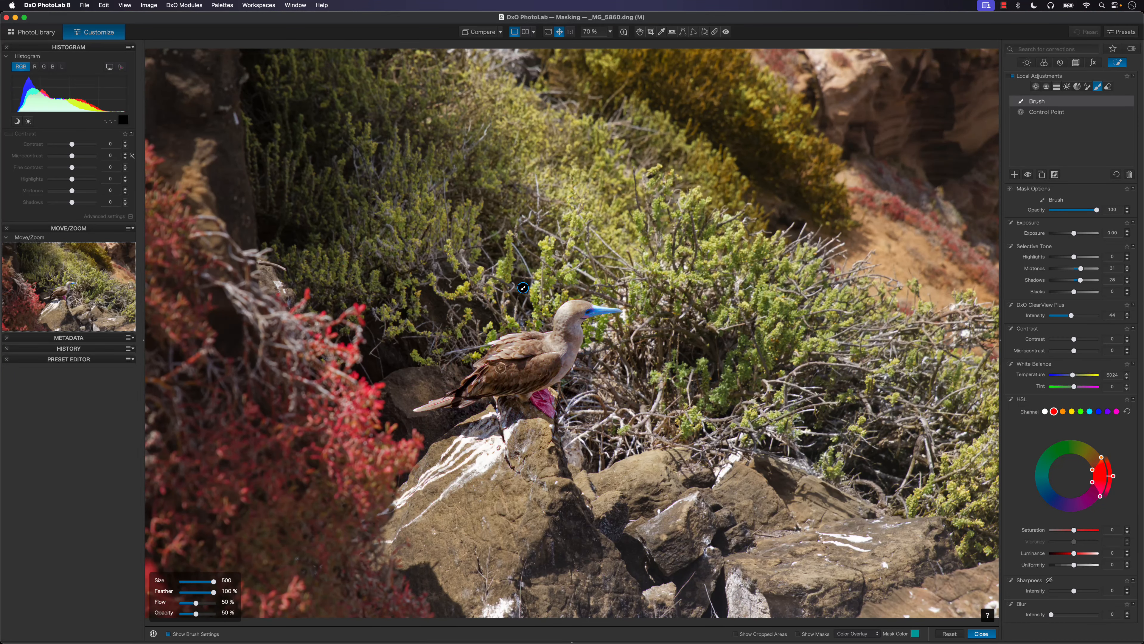
Reselect the bird's control-point mask and set its Highlights to -66
click(1048, 112)
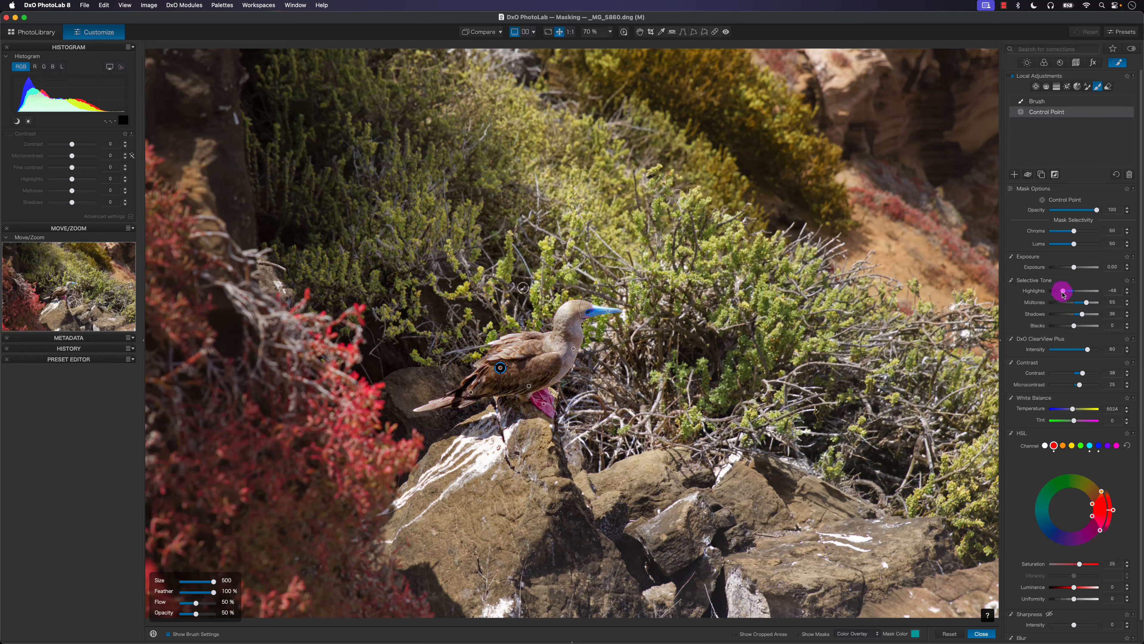
drag(1063, 294, 1059, 291)
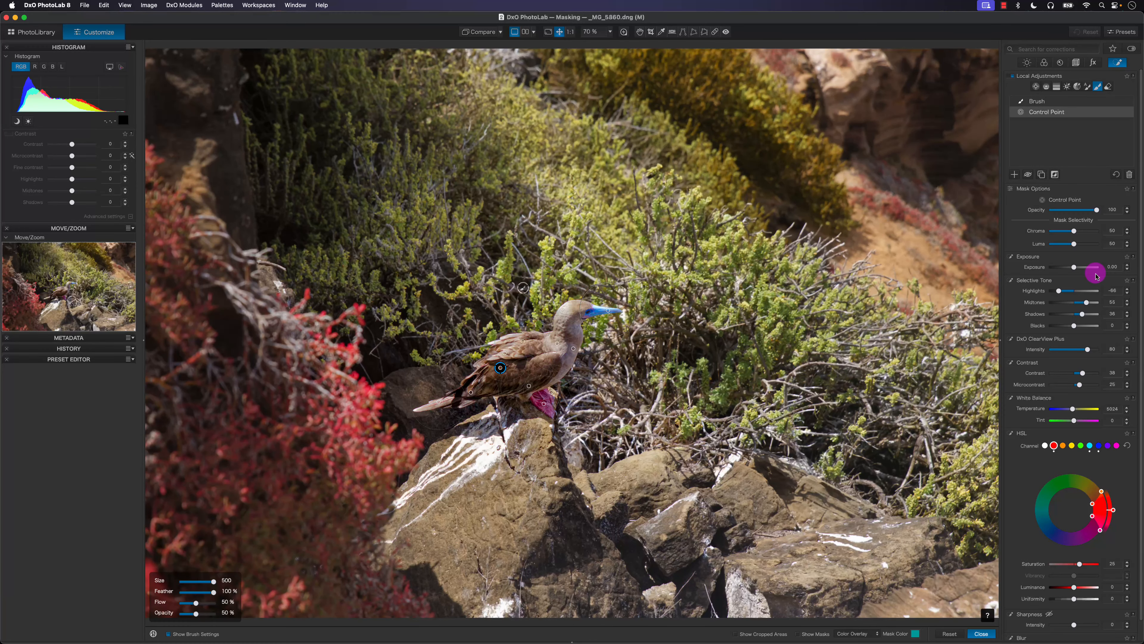
Compare the photo with all local adjustments off and on, and view it without the mask markers
click(1014, 79)
click(1013, 80)
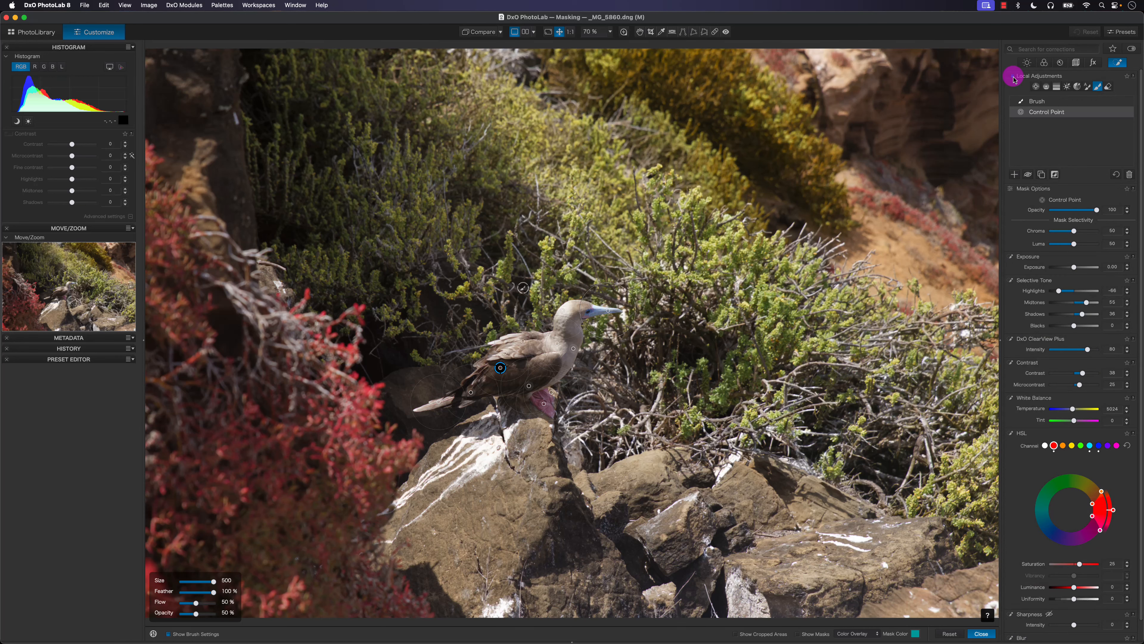
click(1014, 80)
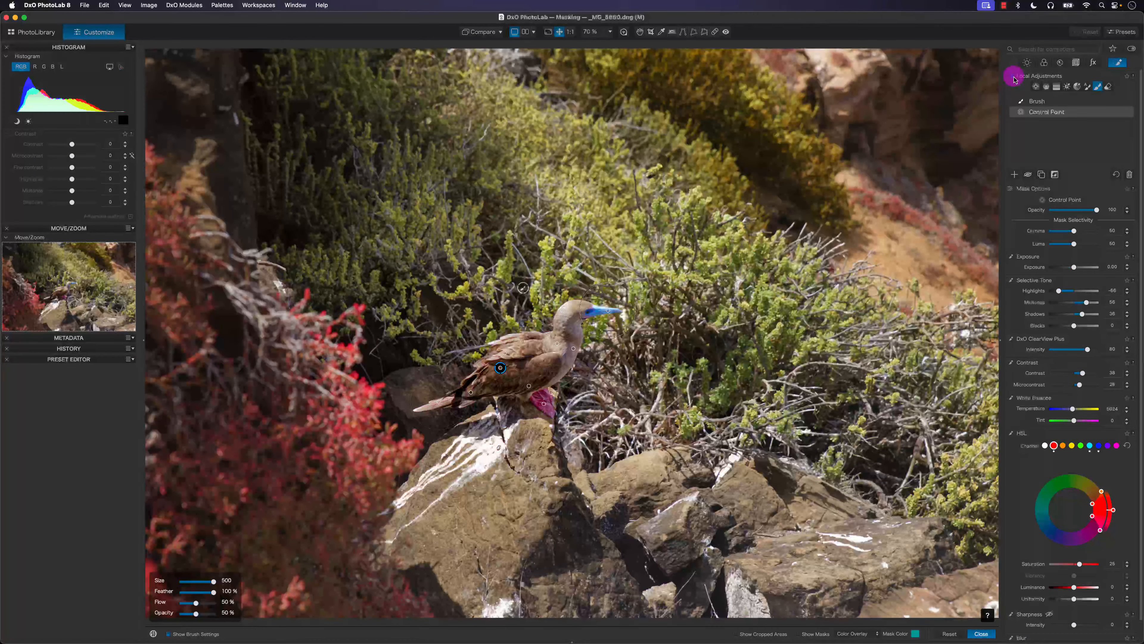
click(559, 475)
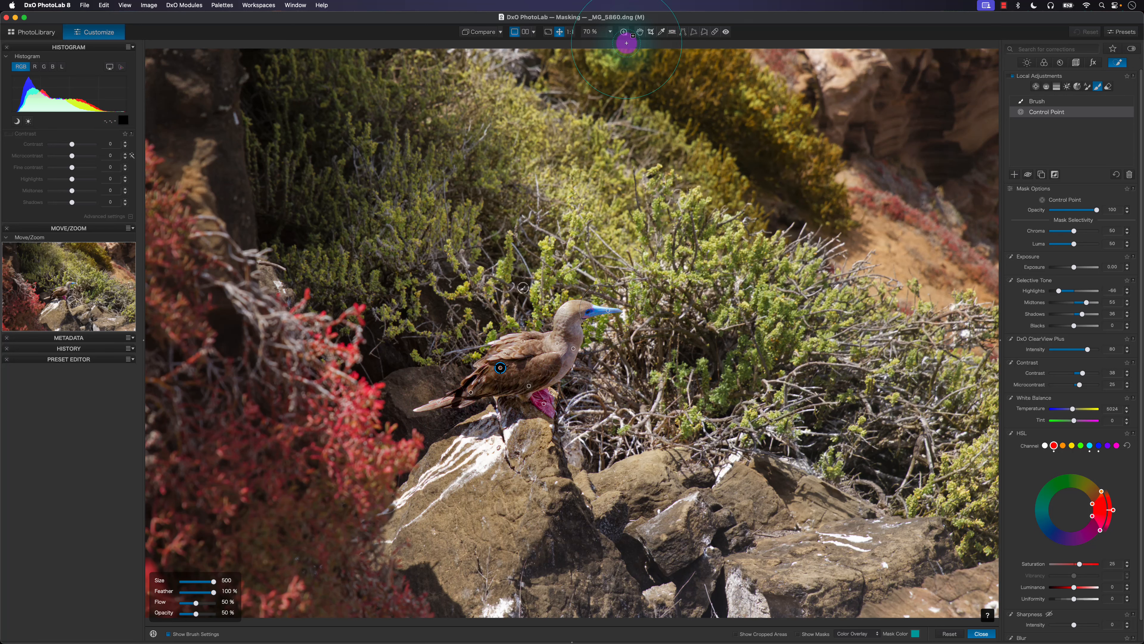
click(639, 33)
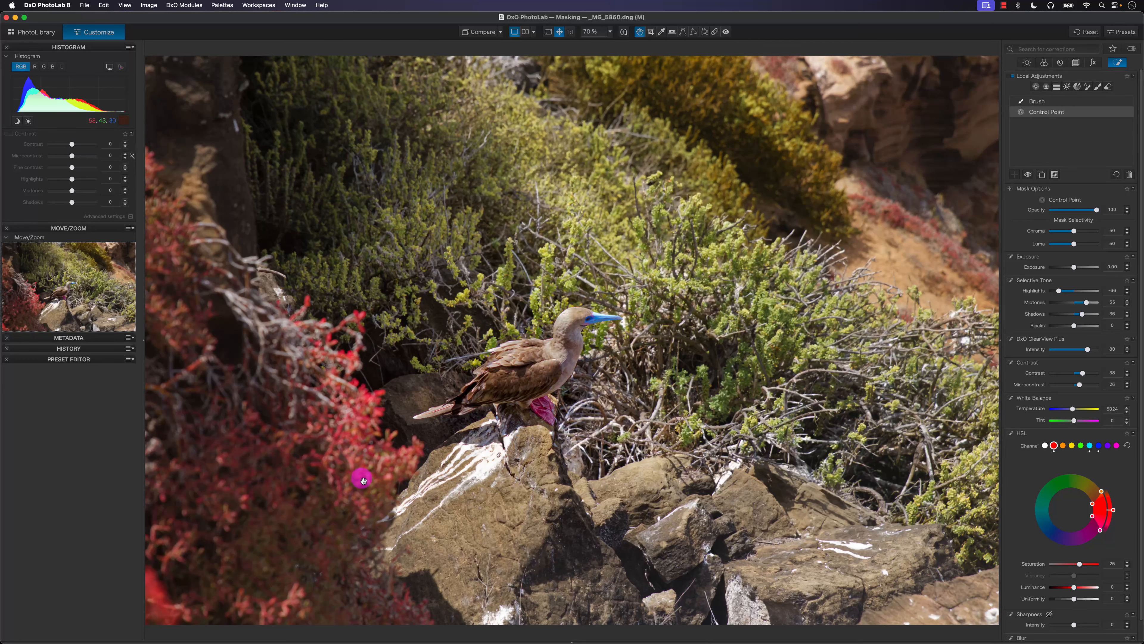
Add a diagonal graduated filter covering the red foliage and lower-left rocks, with a short transition ending near the bird's tail
click(1058, 87)
drag(184, 548, 485, 308)
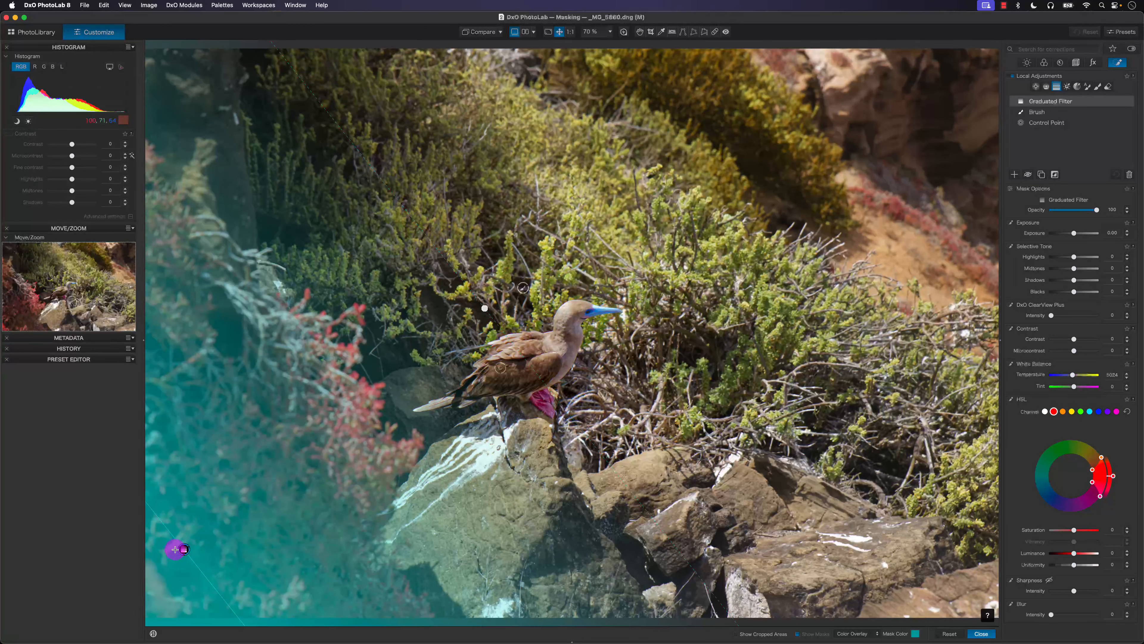
drag(485, 307, 253, 495)
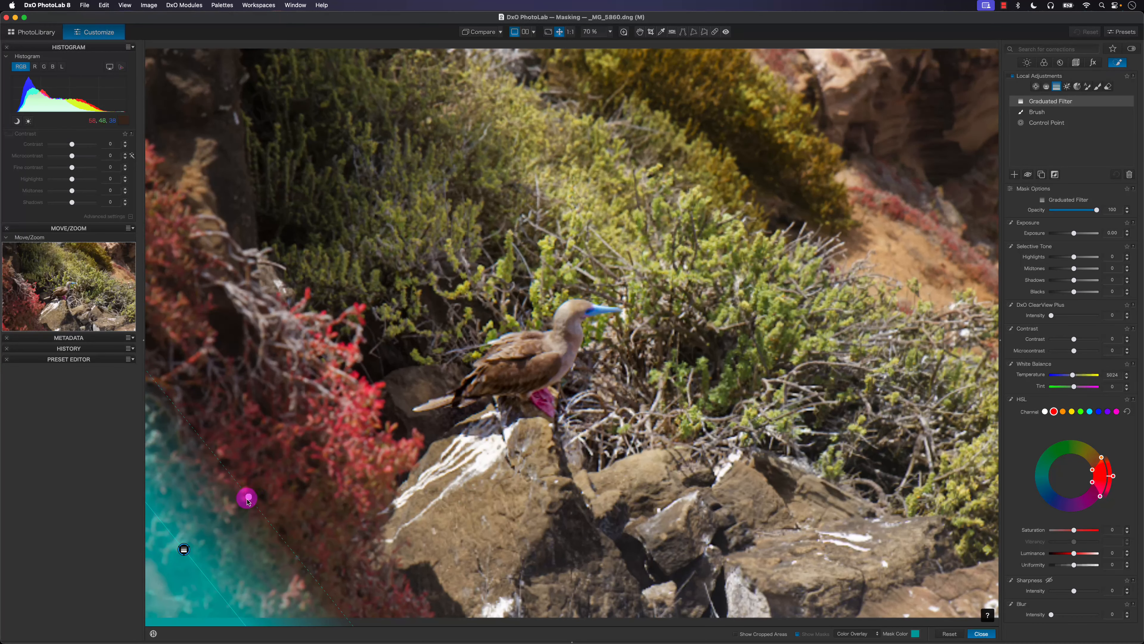
drag(183, 548, 415, 374)
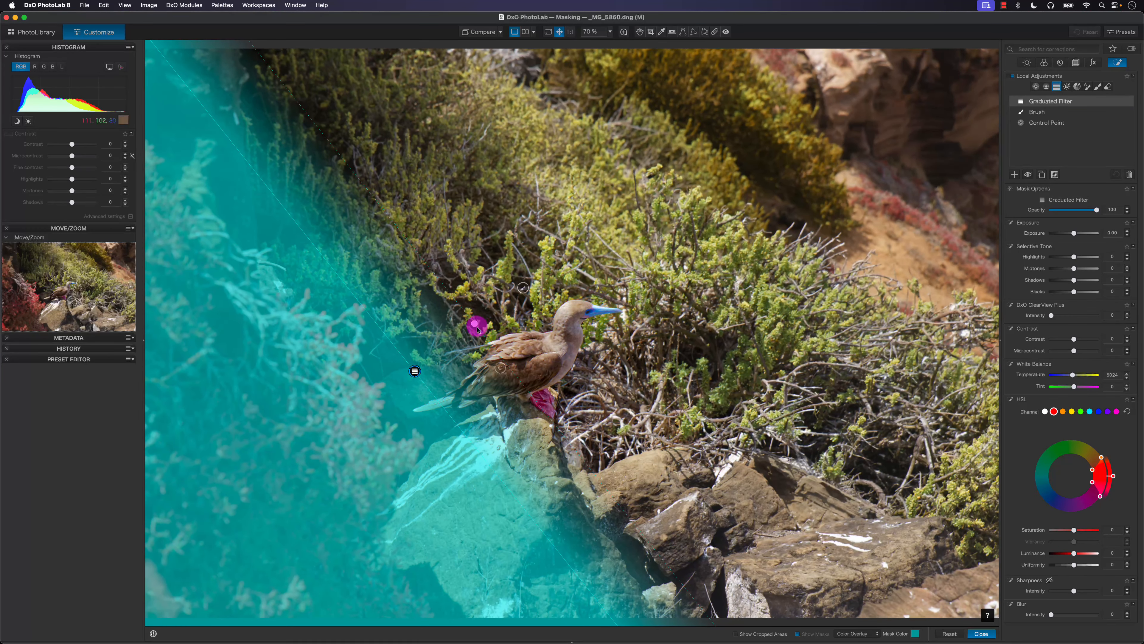
drag(473, 327, 444, 350)
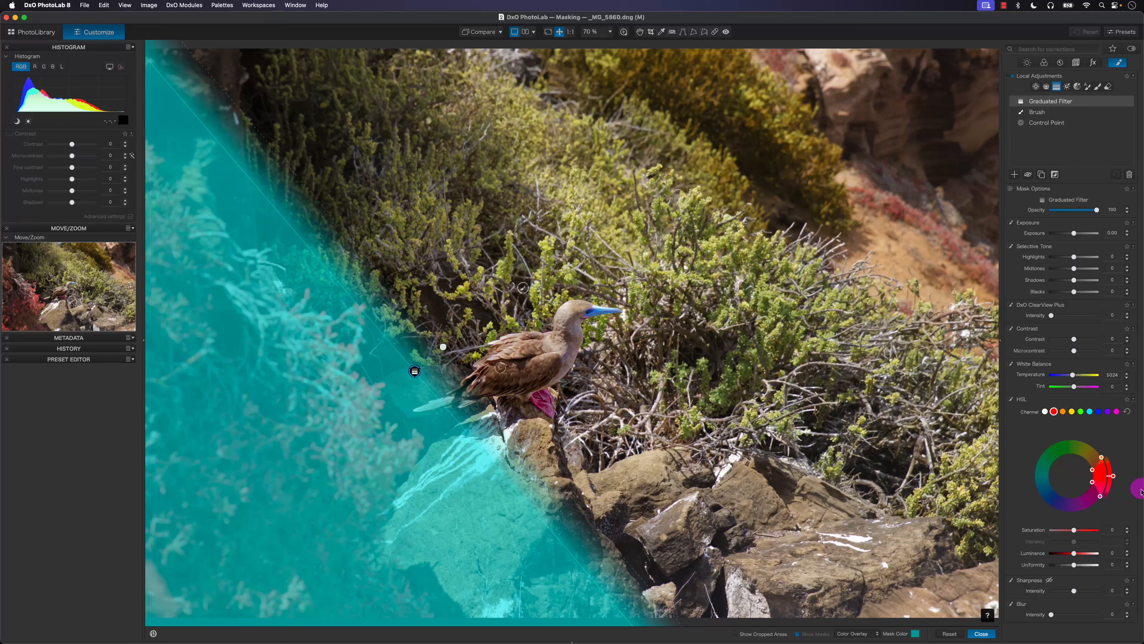
Shift the graduated filter's red channel hue to magenta, set its saturation to -51, and reset the trial luminance increase
drag(1114, 479, 1108, 500)
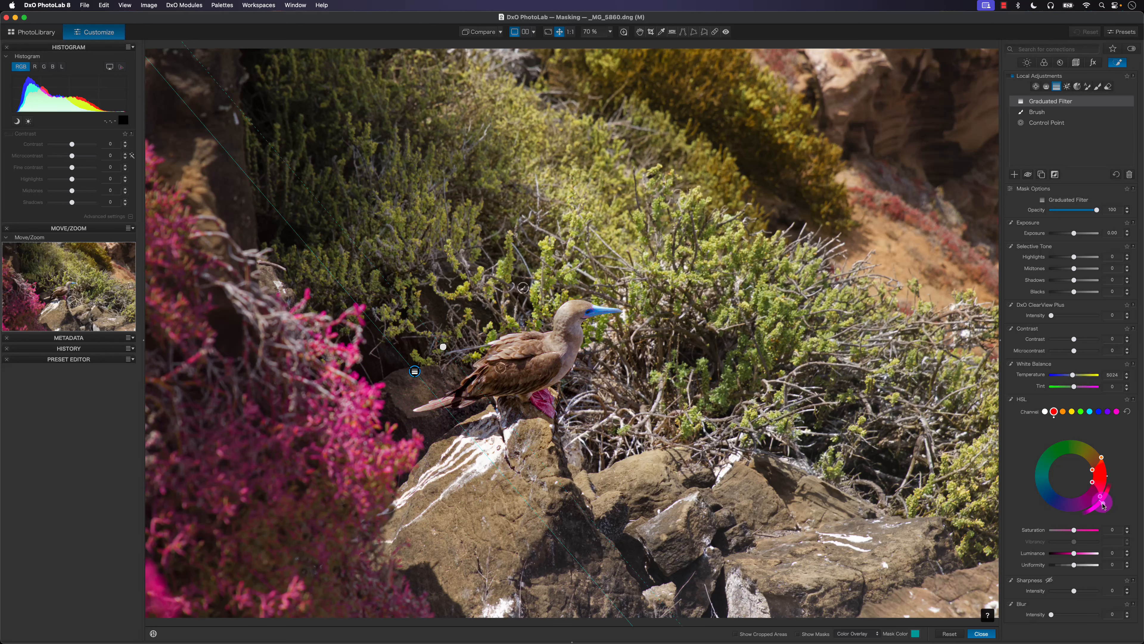
drag(1103, 503, 1099, 506)
click(1064, 531)
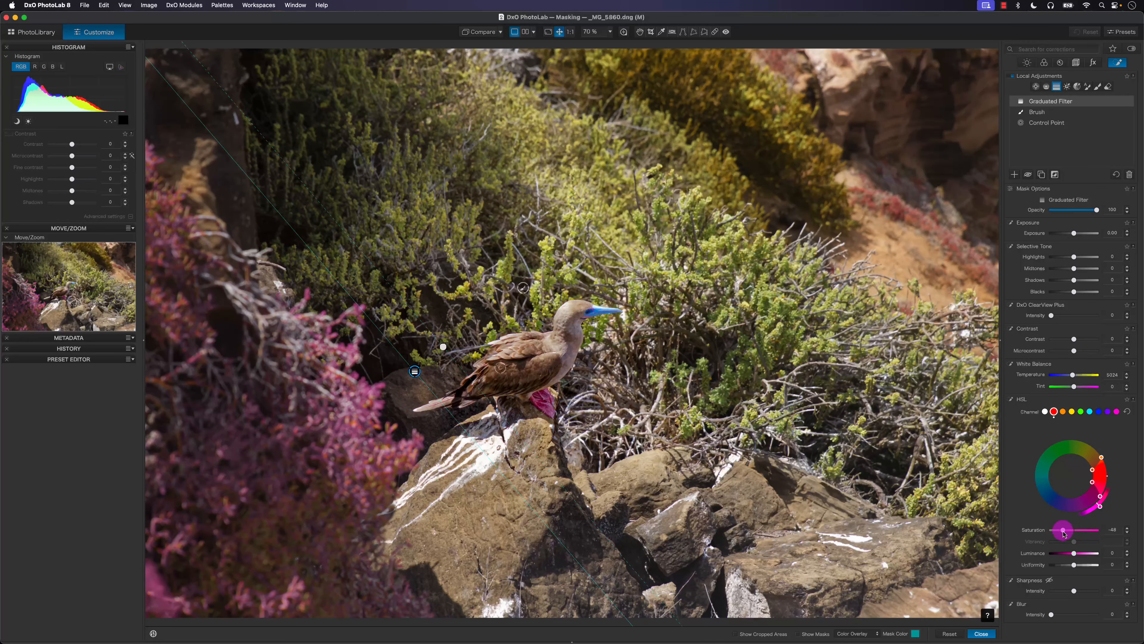
mouse_move(1063, 534)
mouse_down()
mouse_move(1100, 506)
mouse_move(1063, 533)
mouse_up()
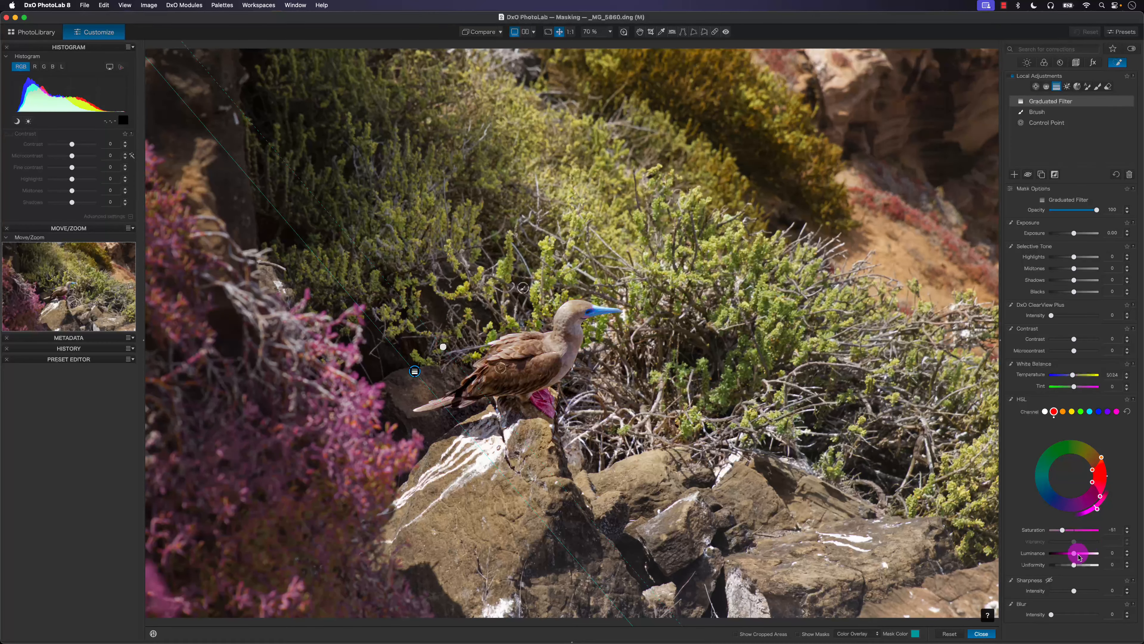
mouse_move(1076, 558)
mouse_down()
mouse_move(1050, 556)
mouse_move(1087, 556)
mouse_up()
double_click(1087, 553)
Add creative vignetting with intensity -19 and place its center on the bird's body
click(1095, 63)
scroll(1141, 413, down, 2)
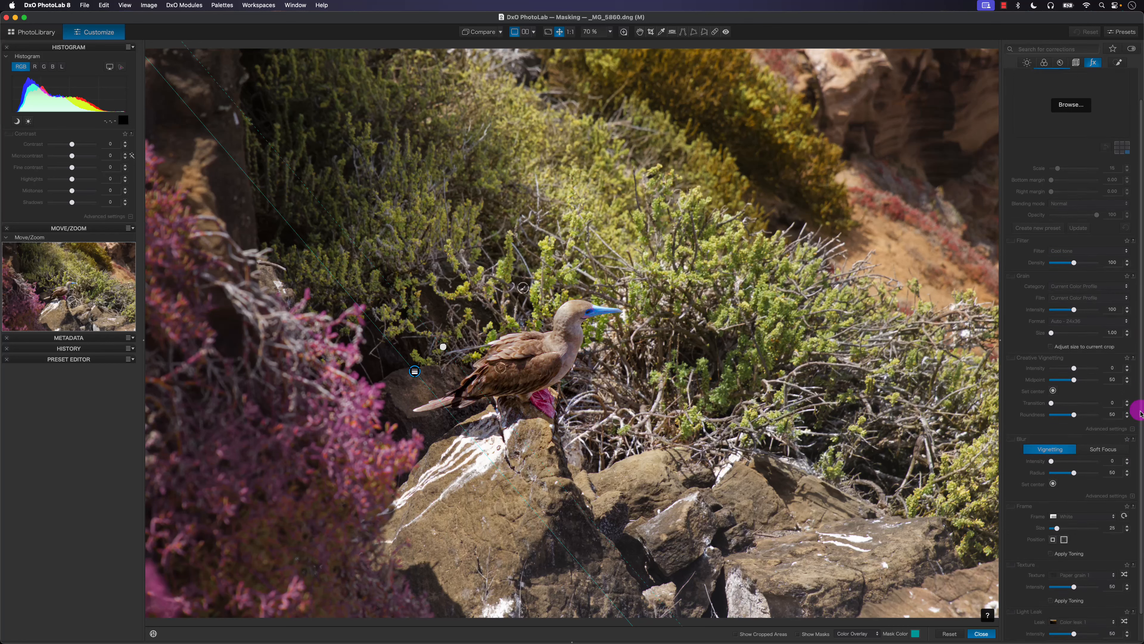
scroll(1140, 413, down, 1)
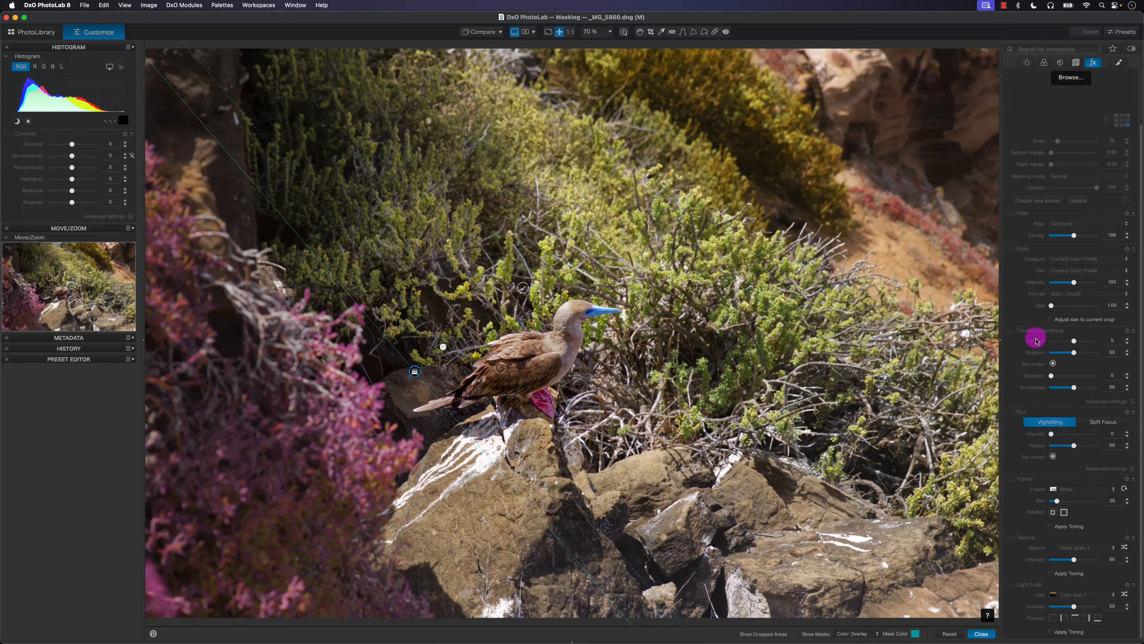
drag(1071, 344, 1071, 345)
click(1053, 364)
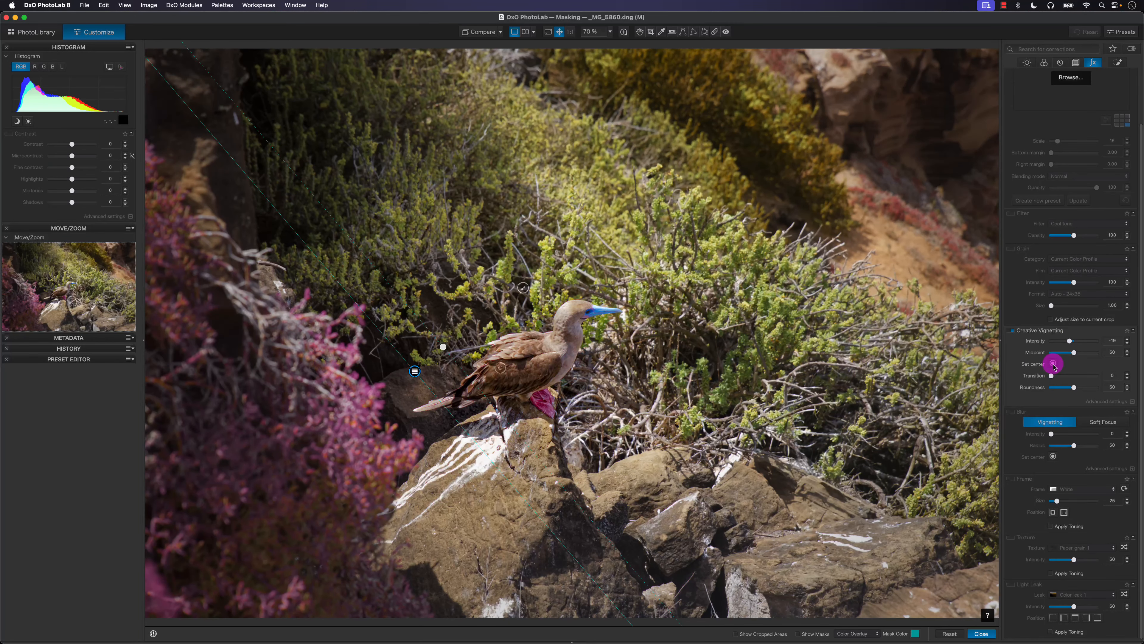
click(1053, 365)
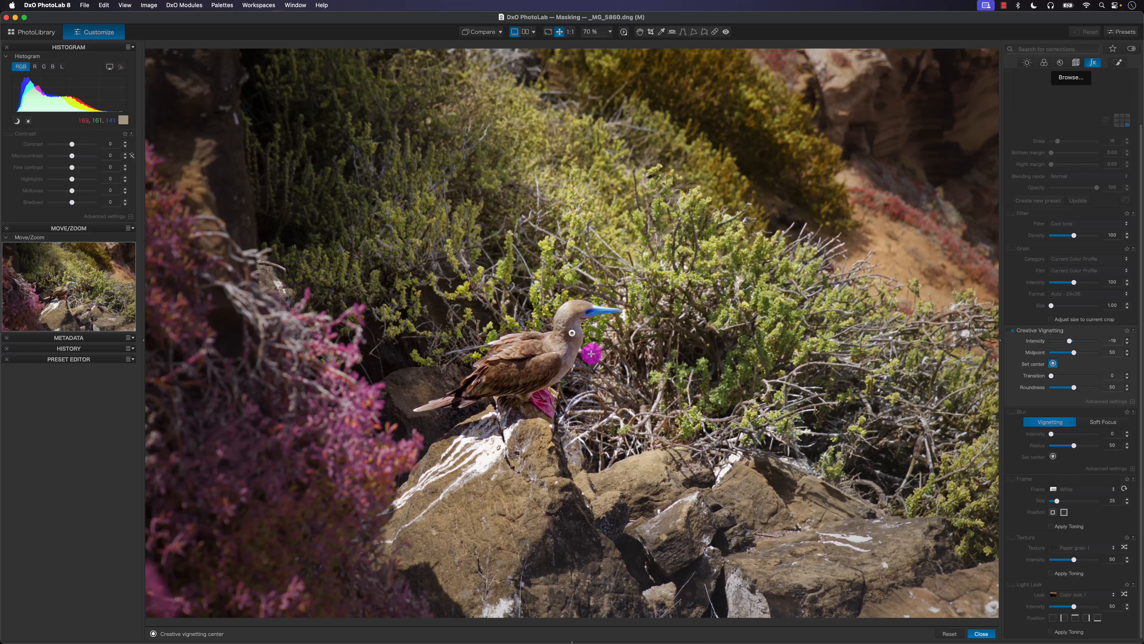
drag(568, 335, 546, 351)
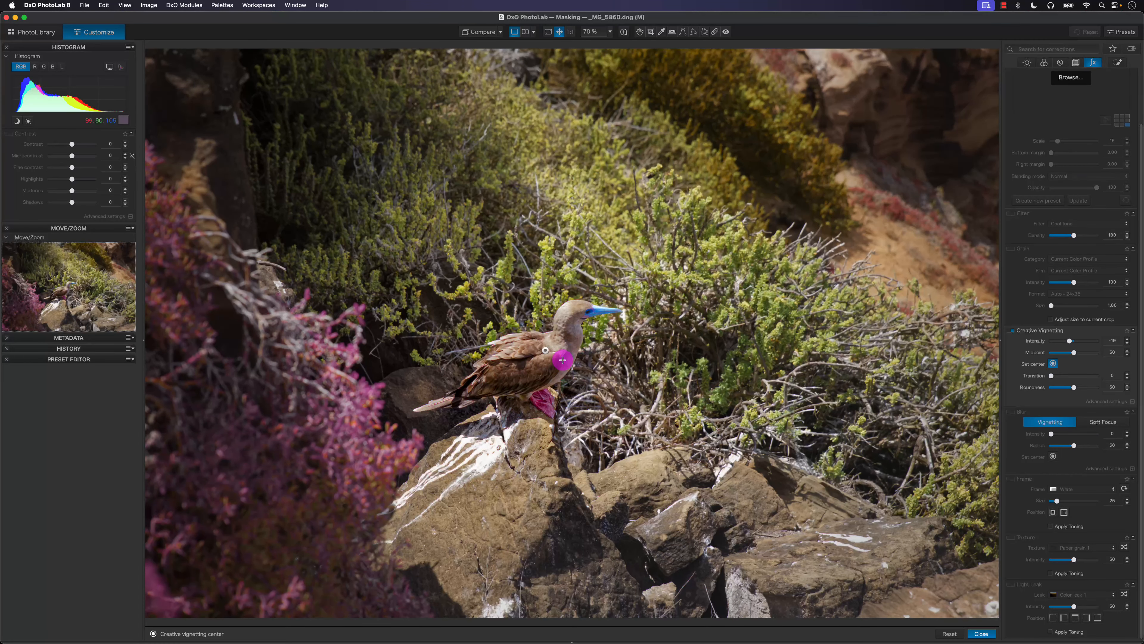
Compare the photo with creative vignetting off and on, leaving the effect enabled
click(1013, 332)
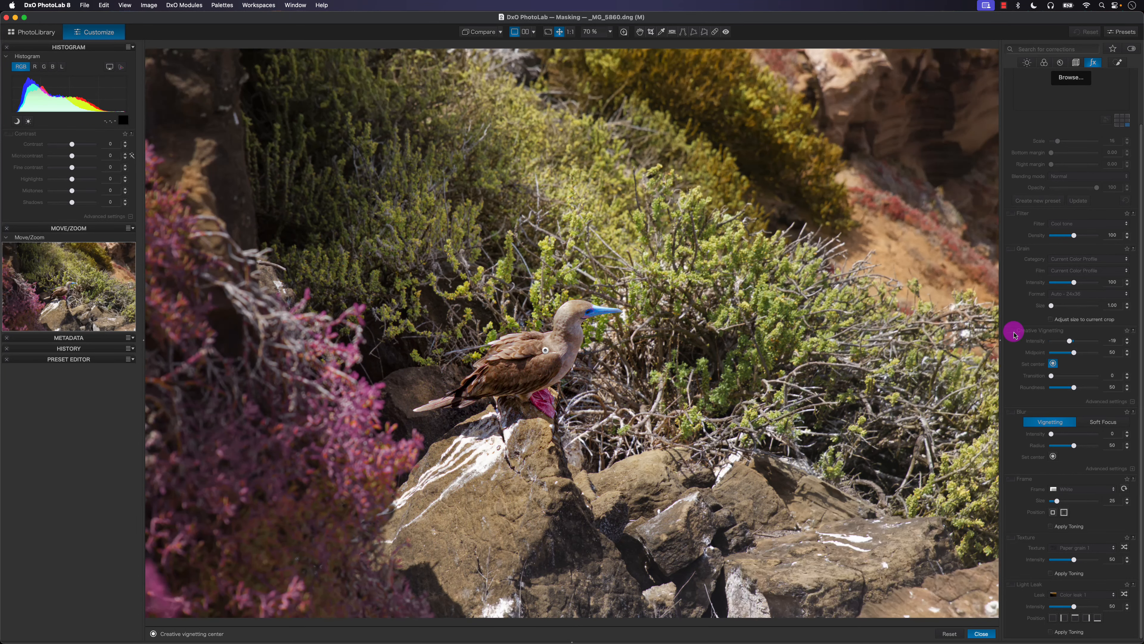
click(1014, 333)
click(1014, 332)
click(1013, 332)
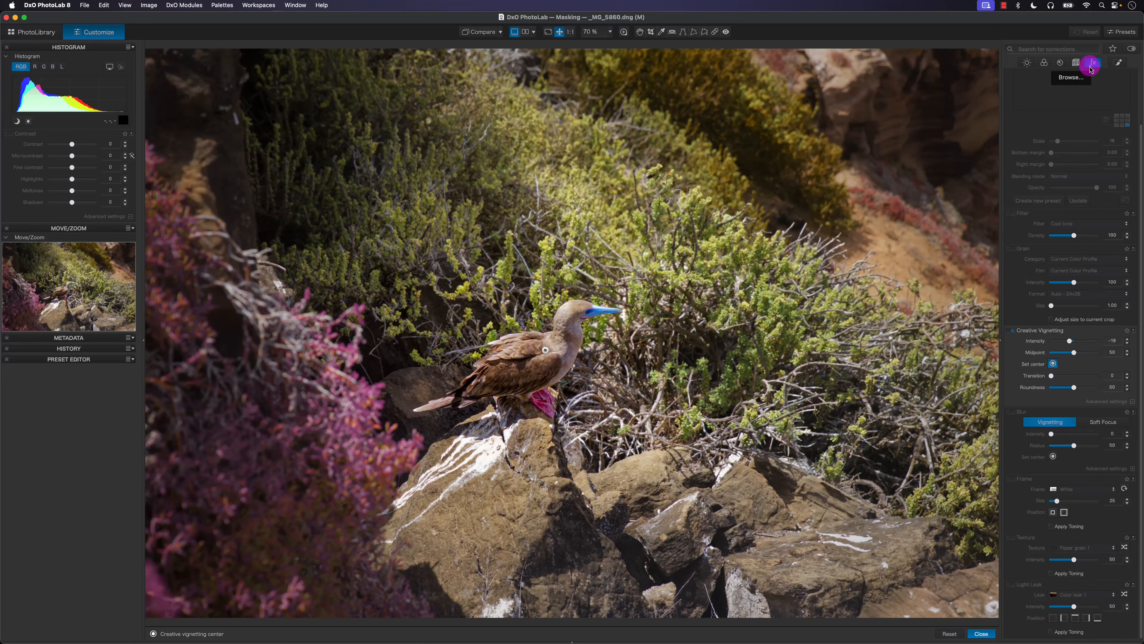
Create a new brush mask with flow and opacity at 100% and paint it over the rocks below the bird
click(1119, 63)
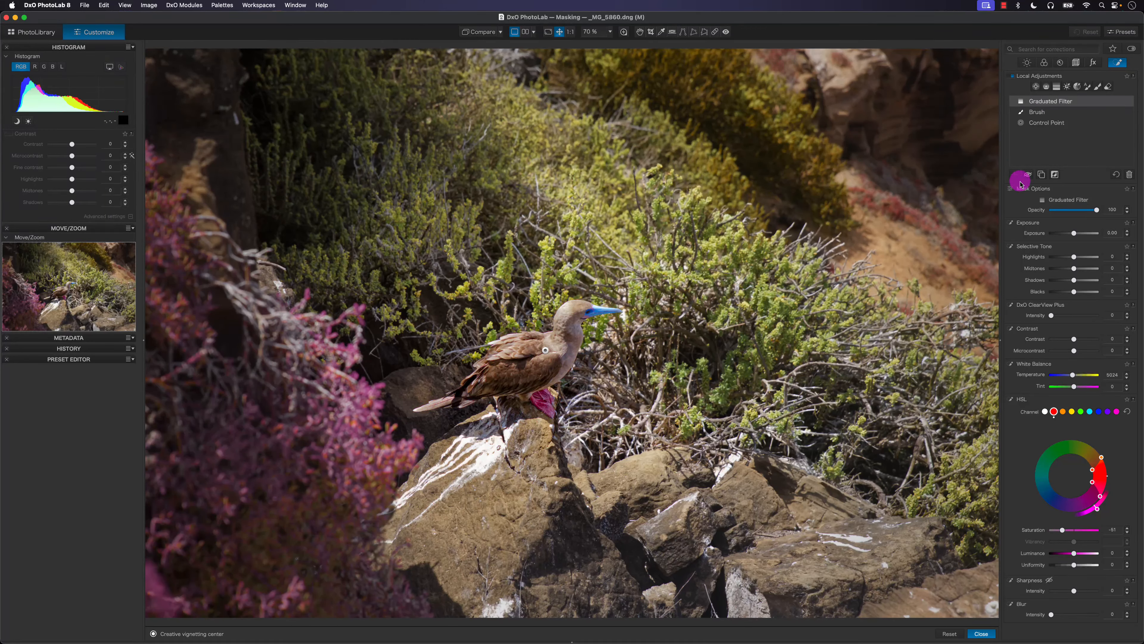
click(1098, 86)
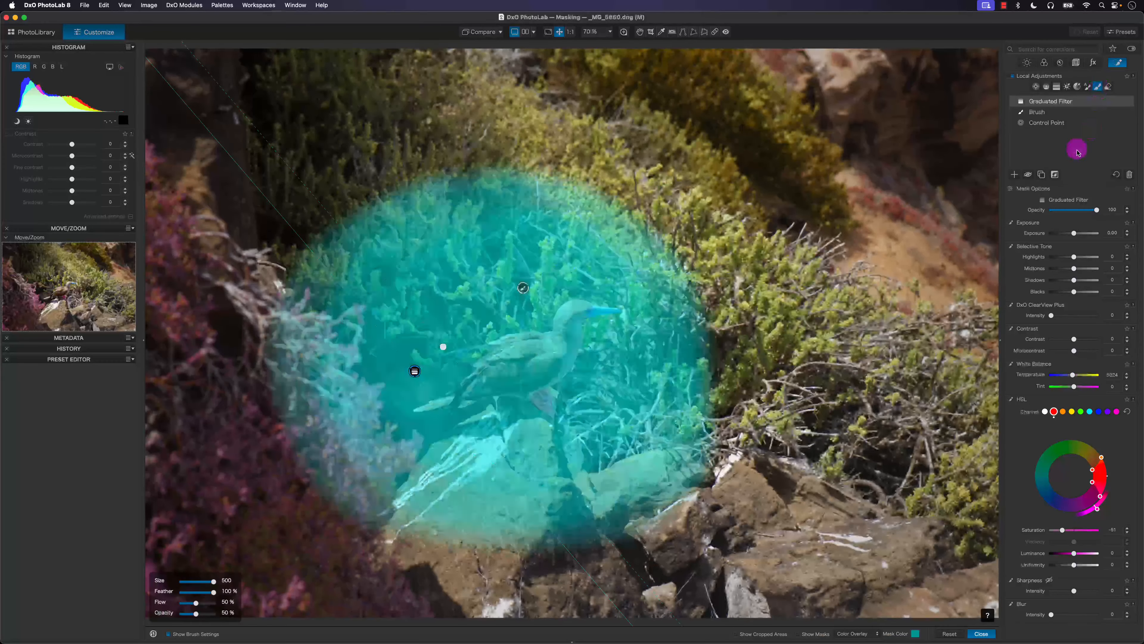
click(1015, 175)
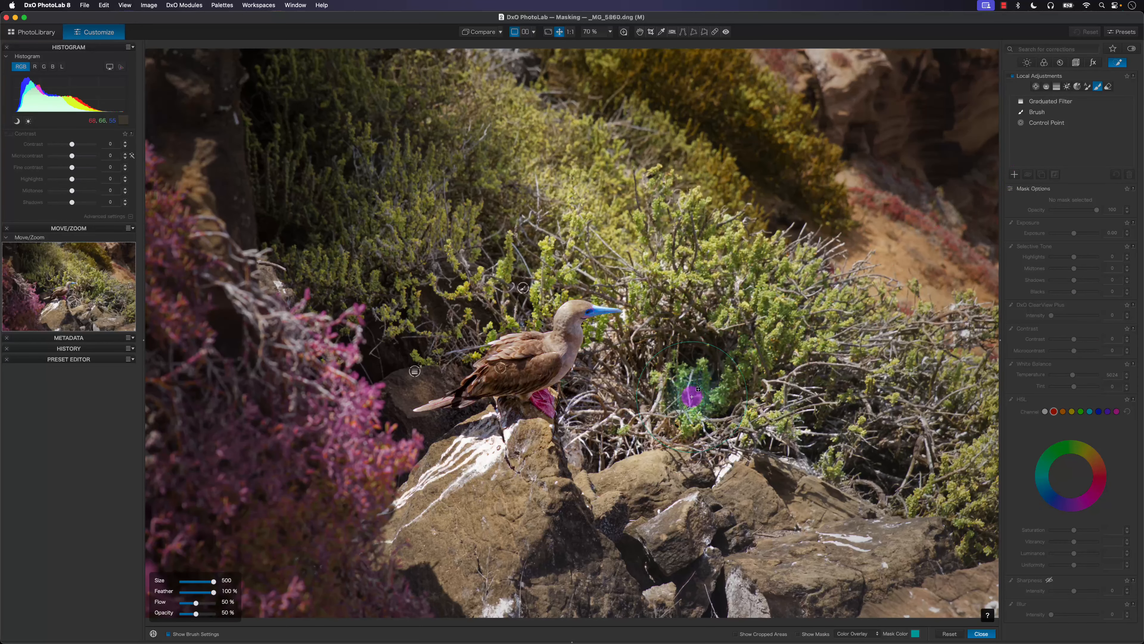
mouse_move(198, 604)
mouse_down()
mouse_move(213, 602)
mouse_move(204, 613)
mouse_move(214, 613)
mouse_up()
mouse_move(454, 518)
mouse_down()
mouse_move(487, 481)
mouse_move(434, 498)
mouse_move(438, 528)
mouse_move(507, 457)
mouse_move(528, 472)
mouse_move(524, 553)
mouse_move(684, 483)
mouse_move(629, 472)
mouse_move(590, 491)
mouse_move(721, 470)
mouse_move(752, 519)
mouse_move(822, 510)
mouse_move(725, 514)
mouse_move(668, 547)
mouse_move(488, 581)
mouse_move(485, 597)
mouse_move(669, 559)
mouse_move(782, 516)
mouse_move(841, 517)
mouse_move(964, 590)
mouse_move(645, 598)
mouse_move(621, 591)
mouse_move(874, 554)
mouse_move(647, 535)
mouse_move(597, 546)
mouse_move(513, 462)
mouse_move(382, 538)
mouse_up()
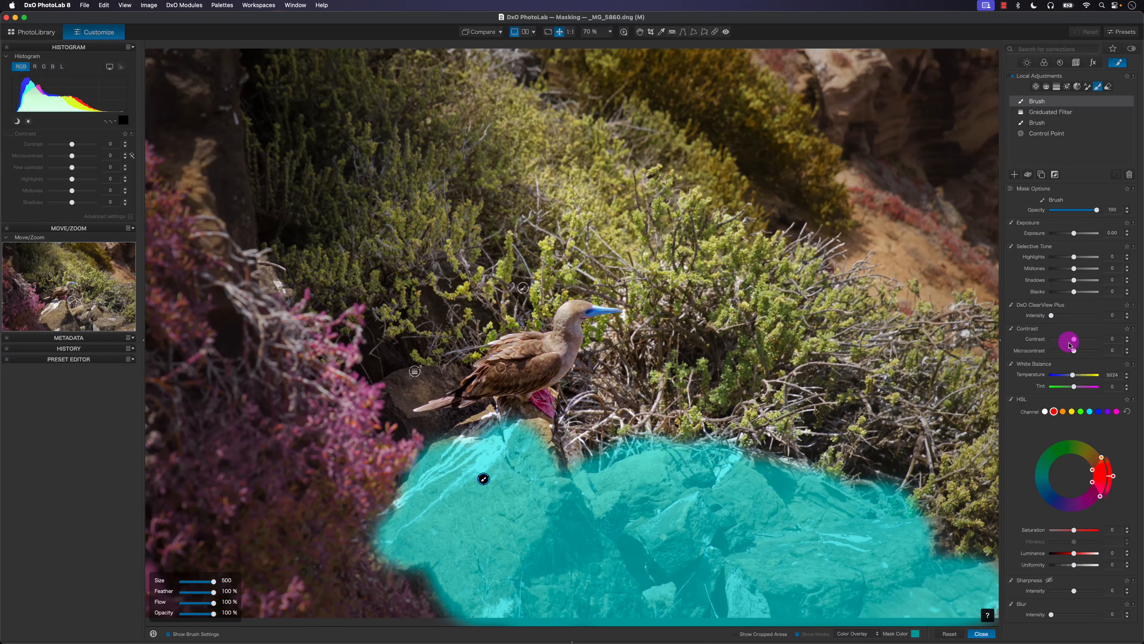
Set the rock mask's ClearView Plus to 30, contrast to 14 and microcontrast to 12, and compare it hidden and shown
drag(1059, 318, 1078, 342)
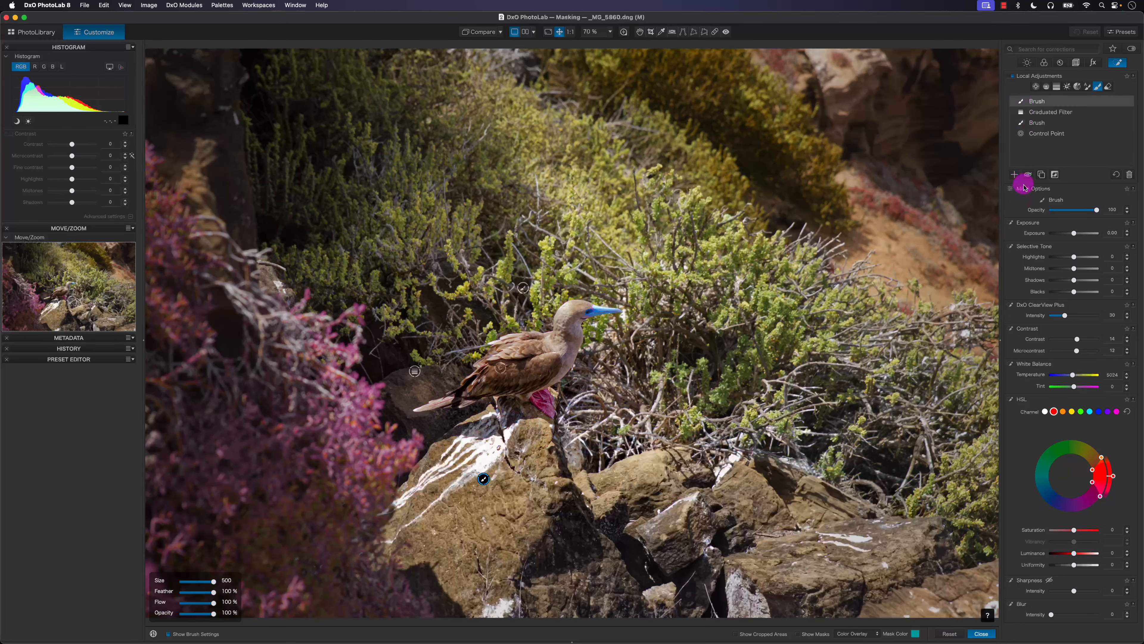
click(1028, 176)
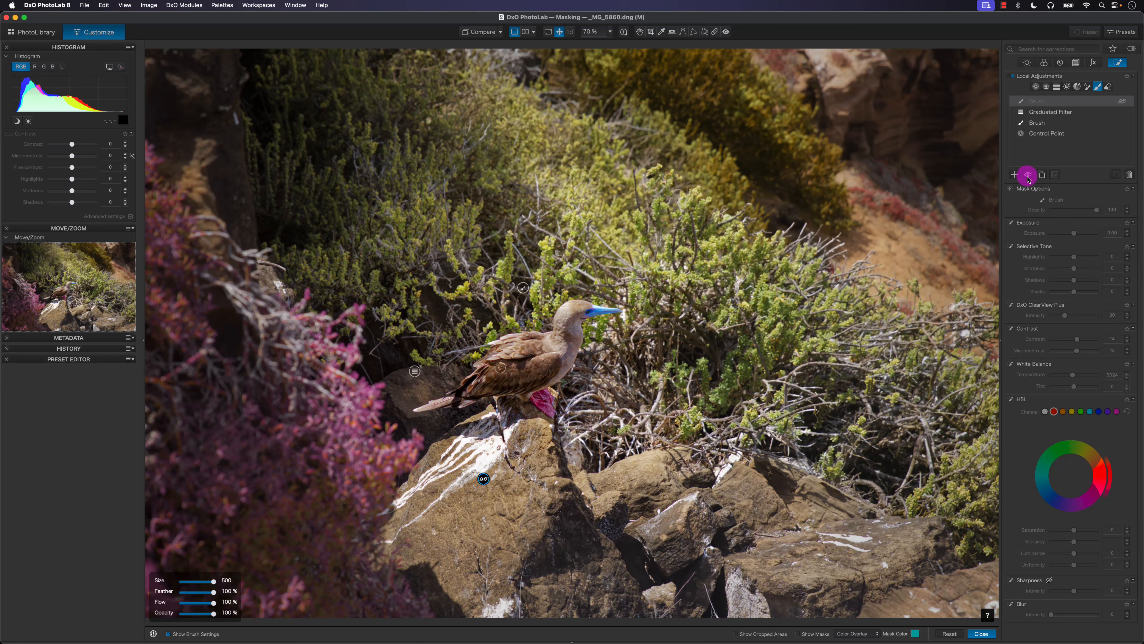
click(1027, 176)
click(1027, 176)
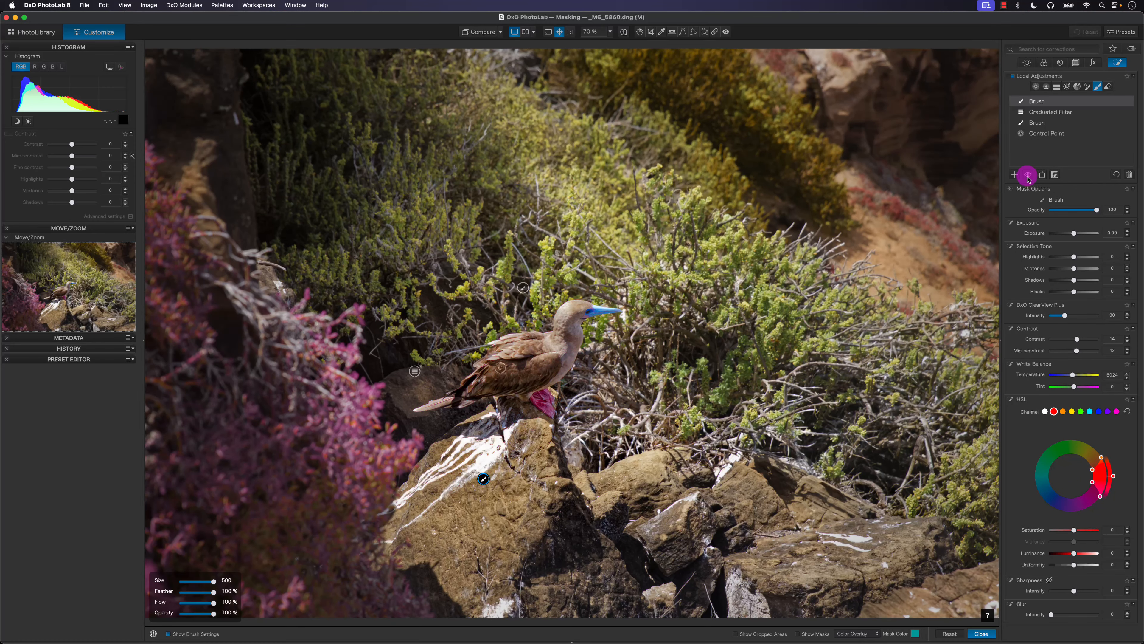
Review the graduated filter, bird brush and control-point masks one by one, and leave mask editing to view the whole photo
double_click(1047, 112)
click(1048, 123)
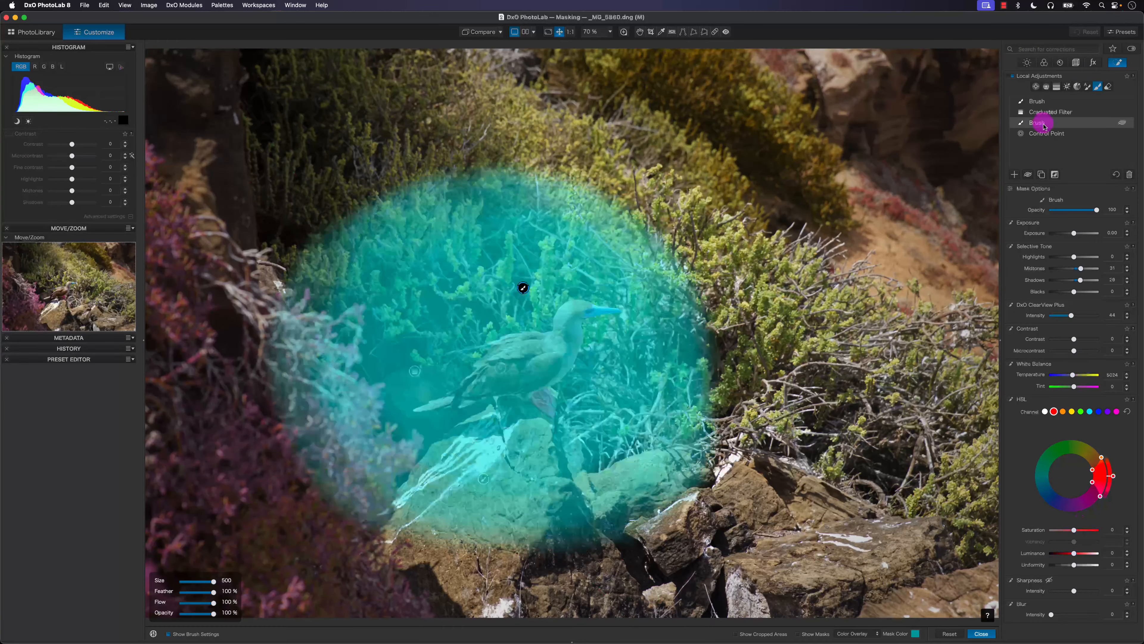
double_click(1047, 133)
click(1047, 122)
click(1047, 113)
click(1047, 149)
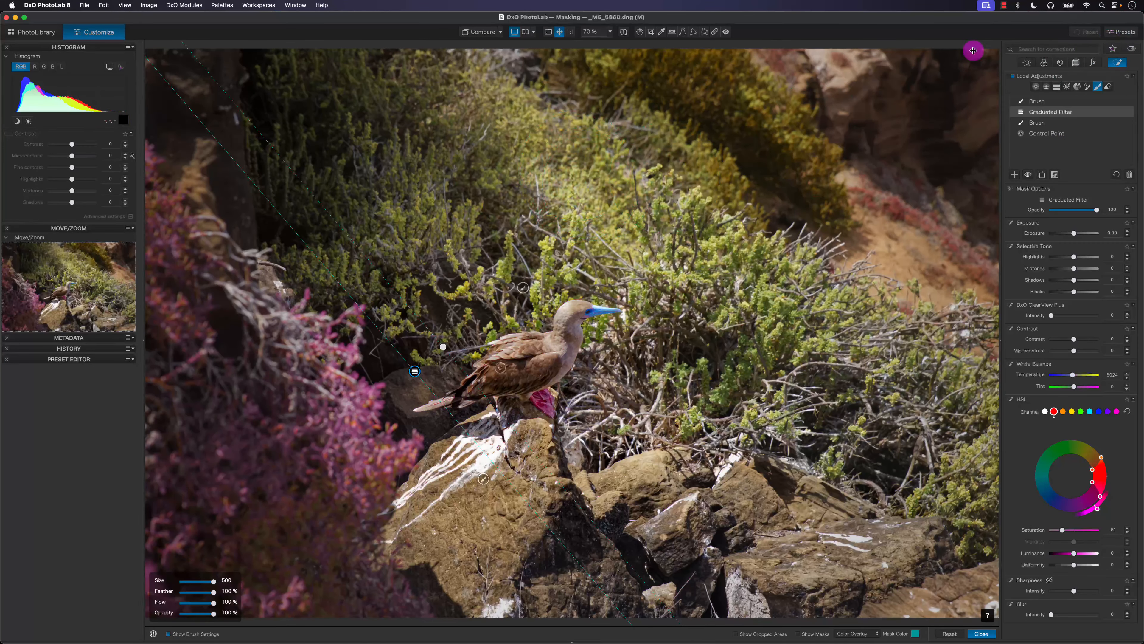
click(639, 31)
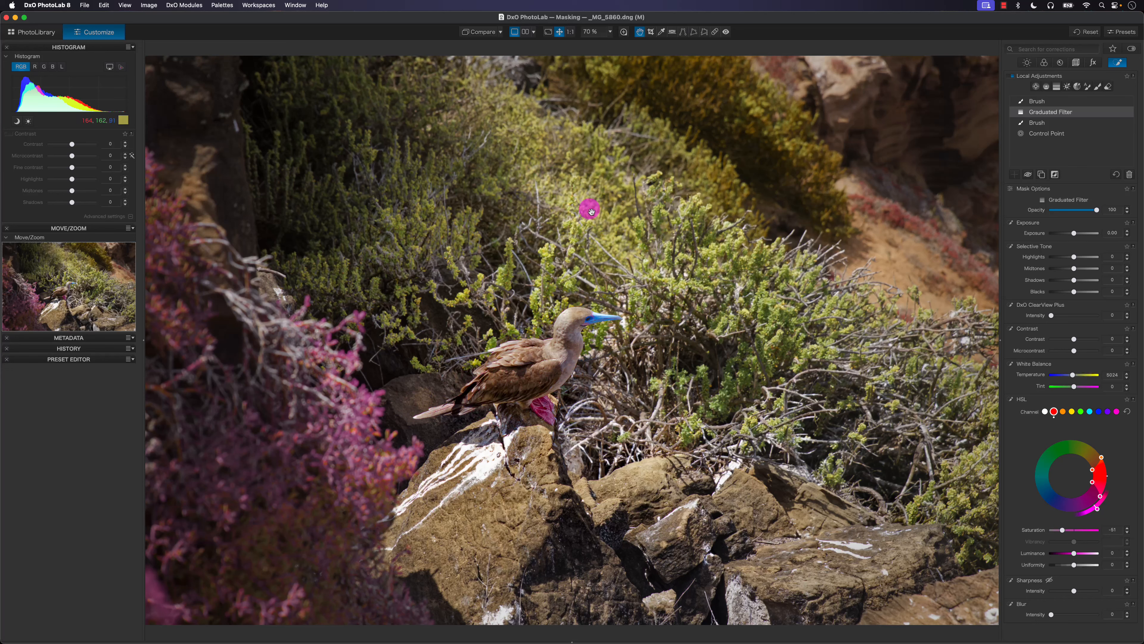